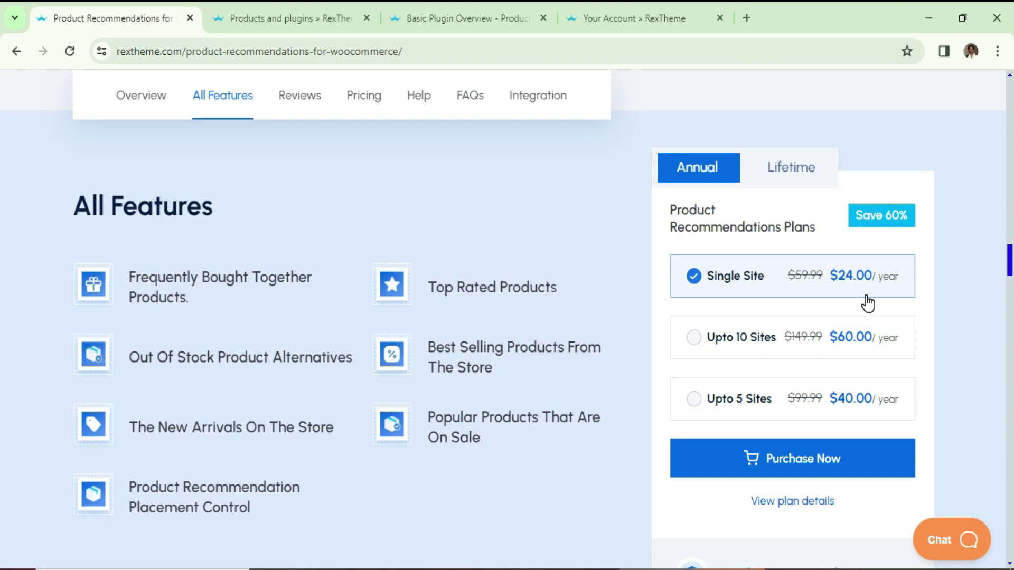
# Compare the annual and lifetime prices of the Single Site, 10-site and 5-site Product Recommendations plans.
pyautogui.click(697, 337)
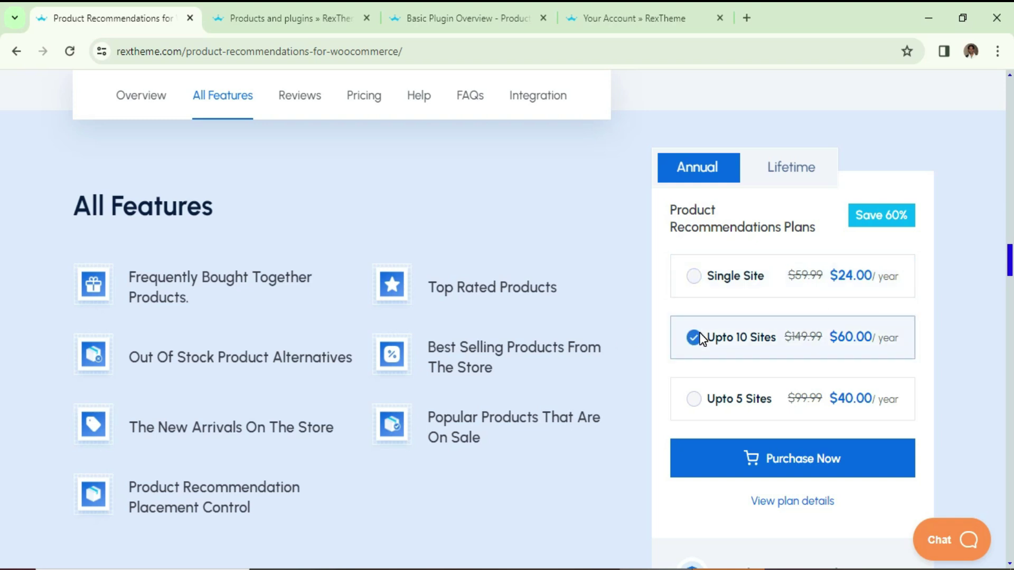
pyautogui.click(686, 413)
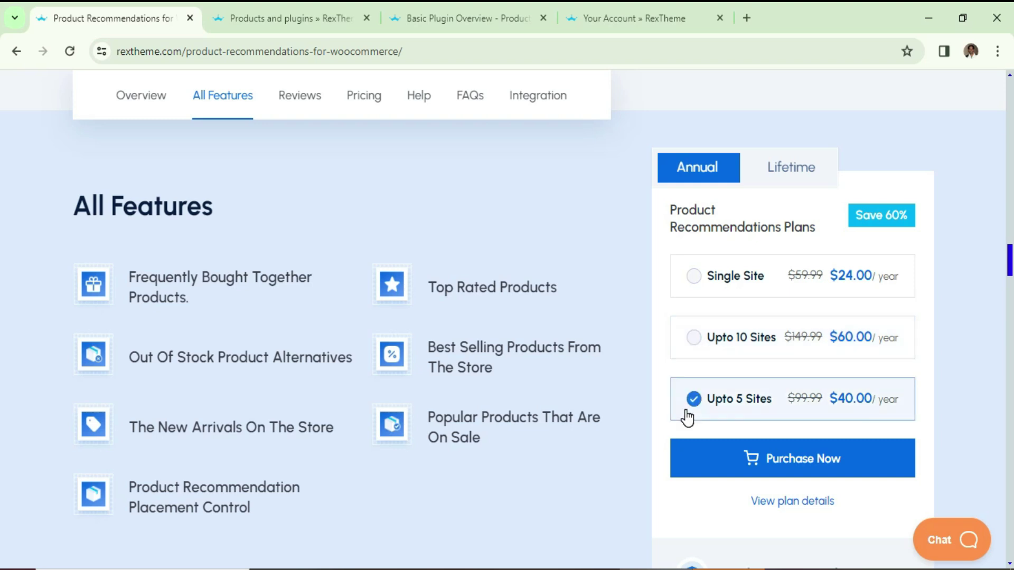
pyautogui.click(792, 167)
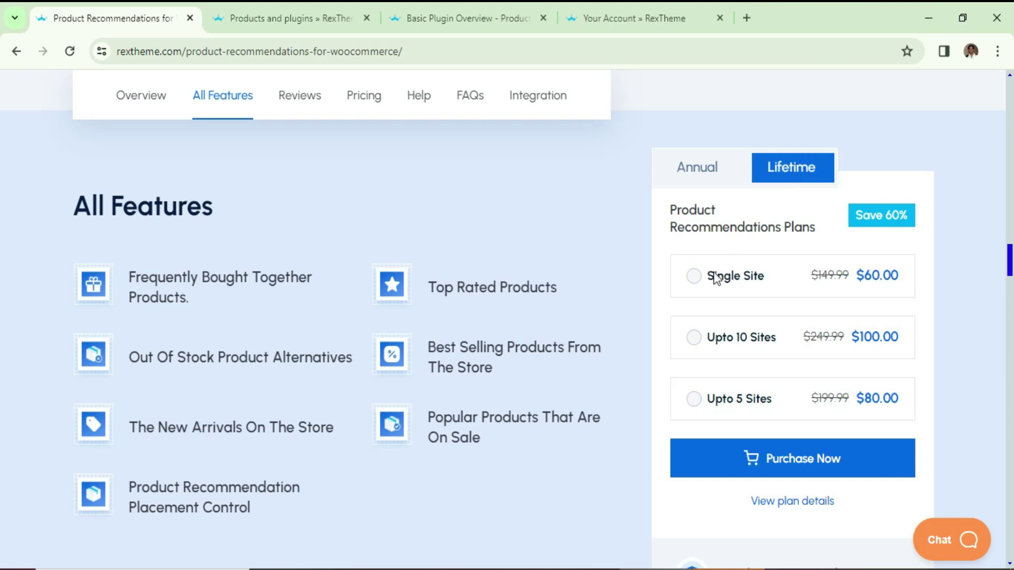
pyautogui.click(691, 283)
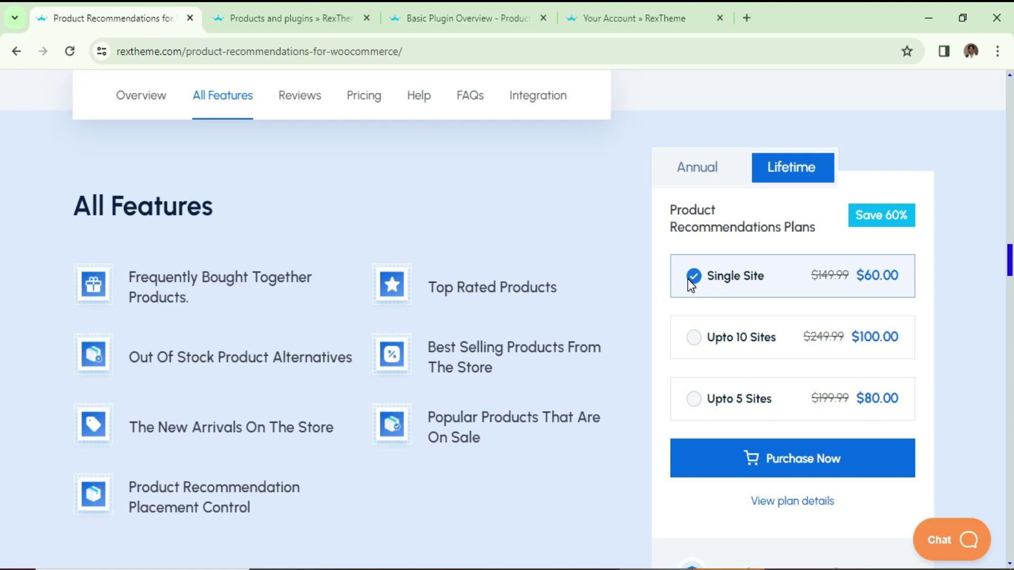
pyautogui.click(702, 177)
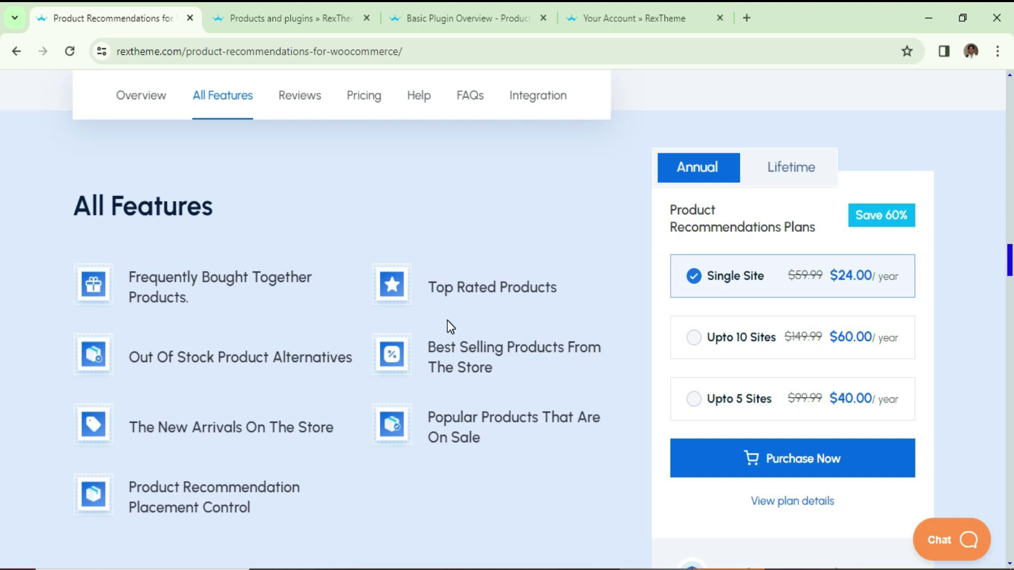
# Review the annual bundle plans, their prices and included plugins in the Flexible Plans pricing section.
pyautogui.scroll(-10, 88, 292)
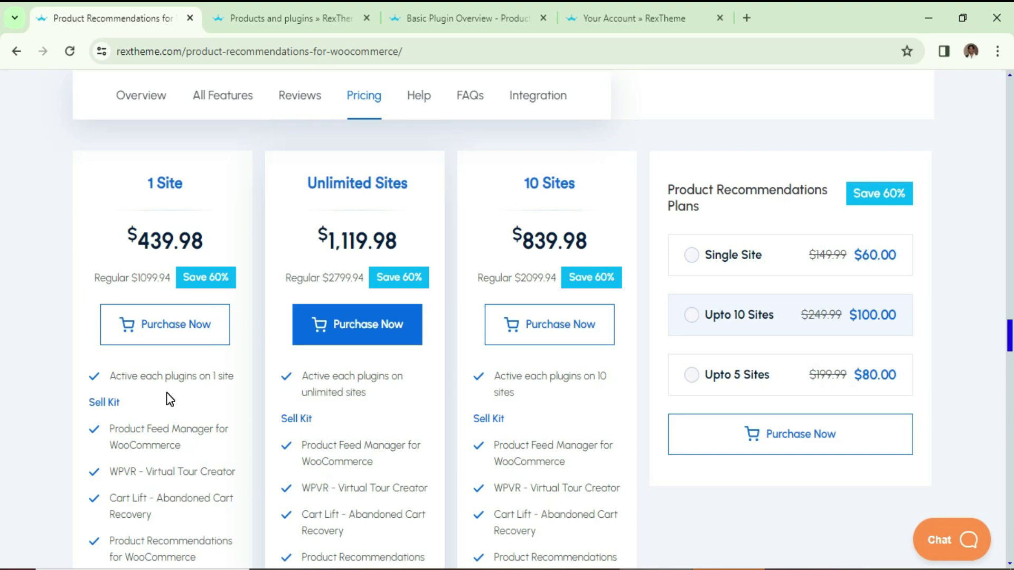
pyautogui.scroll(4, 188, 324)
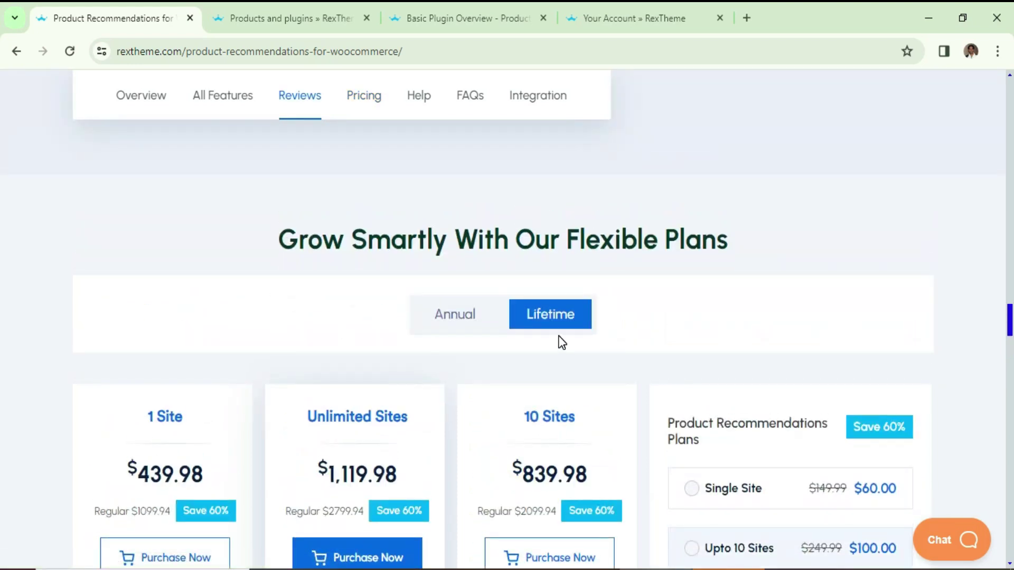
pyautogui.click(469, 326)
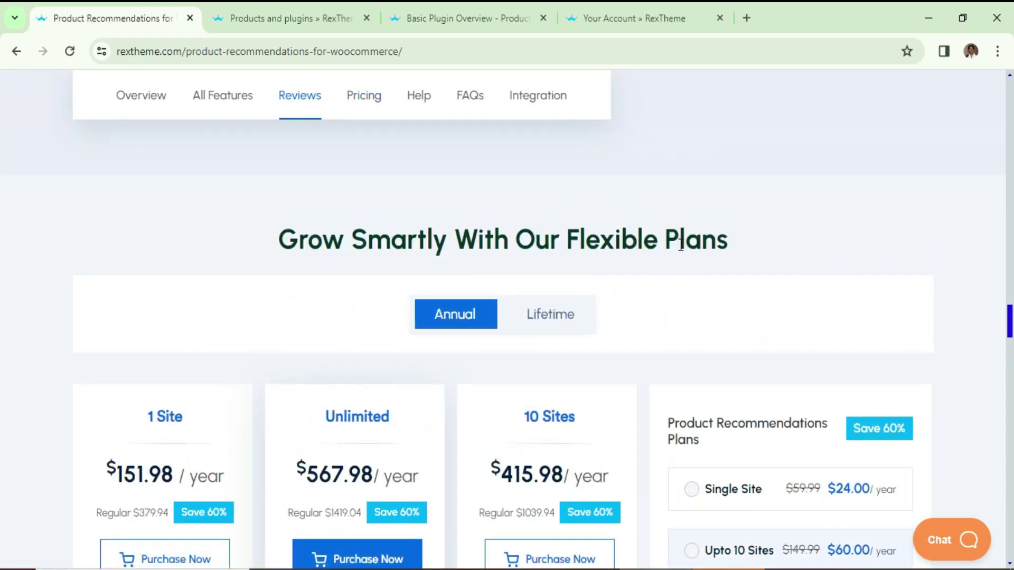
pyautogui.scroll(-4, 681, 254)
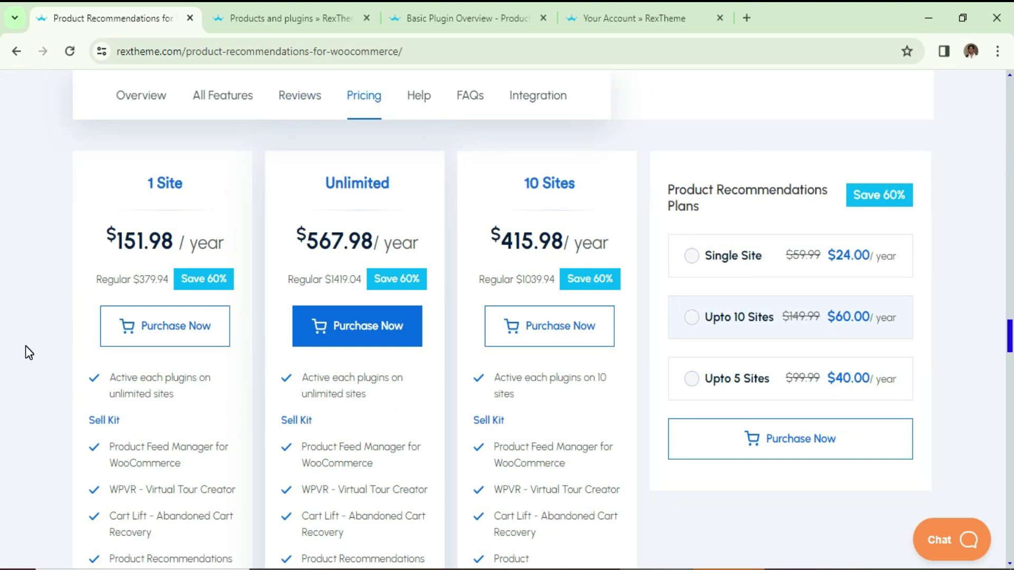
pyautogui.scroll(-4, 26, 349)
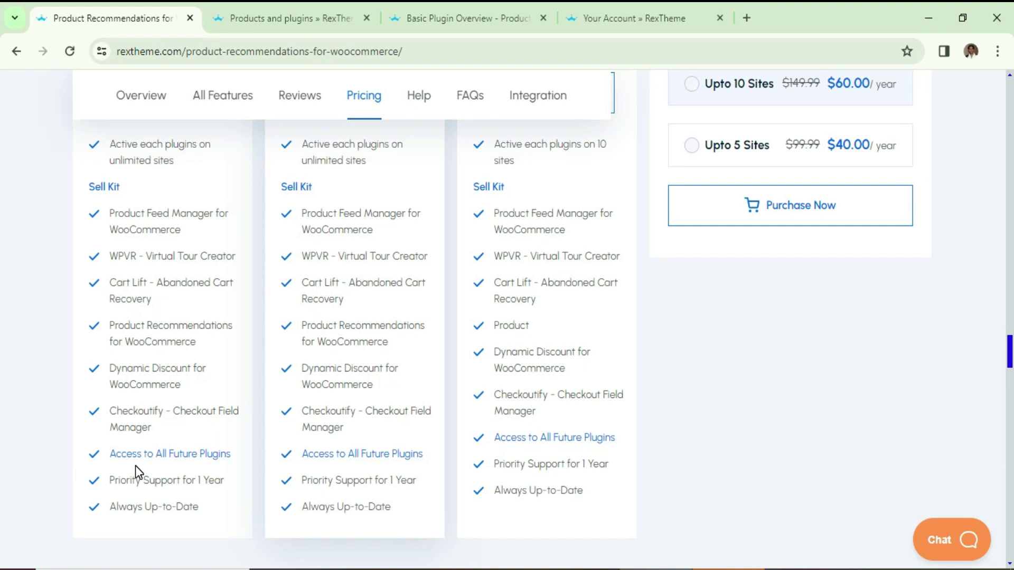
pyautogui.scroll(10, 135, 465)
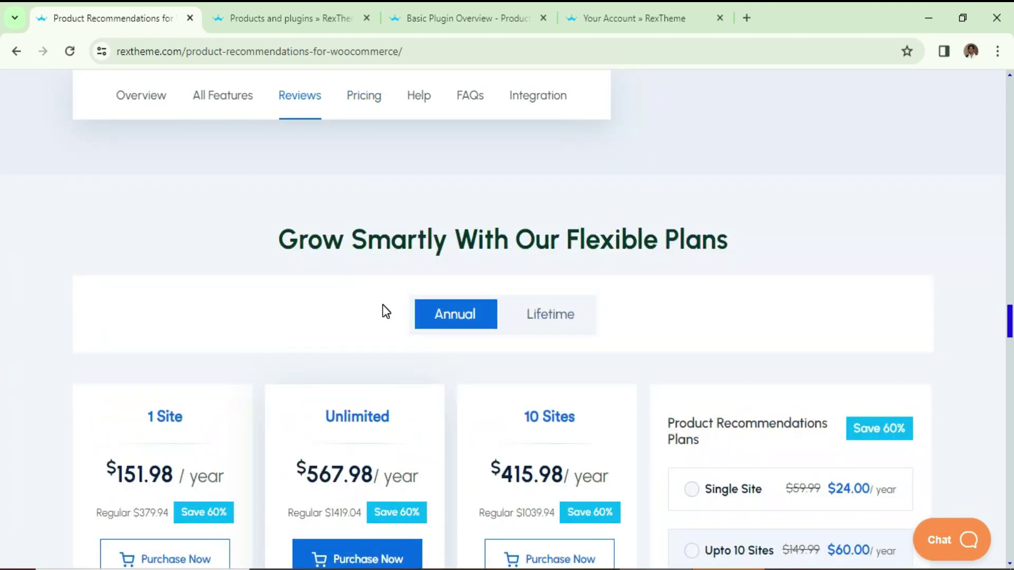
pyautogui.scroll(-4, 323, 278)
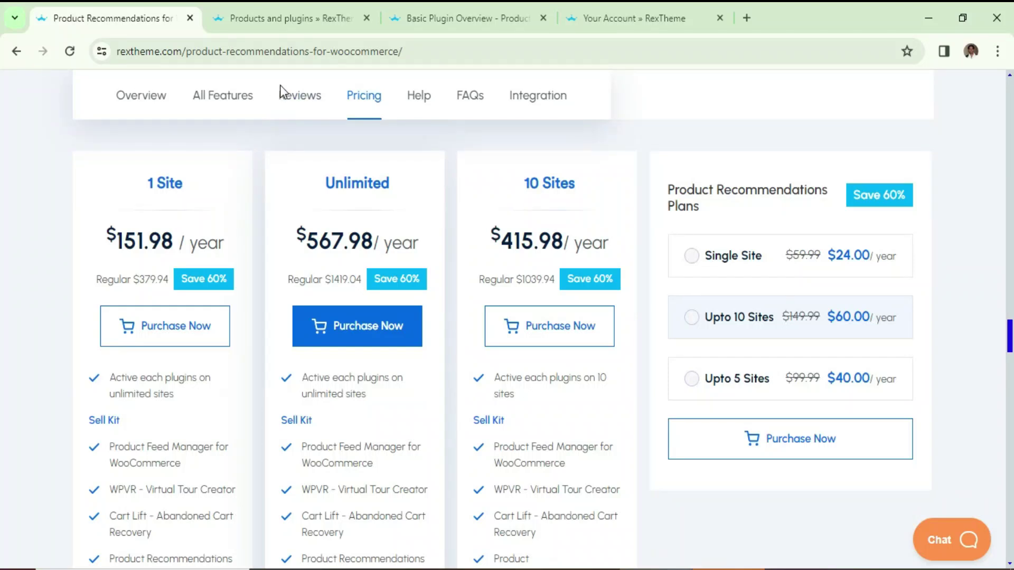
# Browse the plugin catalogue on the RexTheme products page.
pyautogui.click(290, 18)
pyautogui.scroll(-4, 663, 242)
pyautogui.scroll(-5, 772, 335)
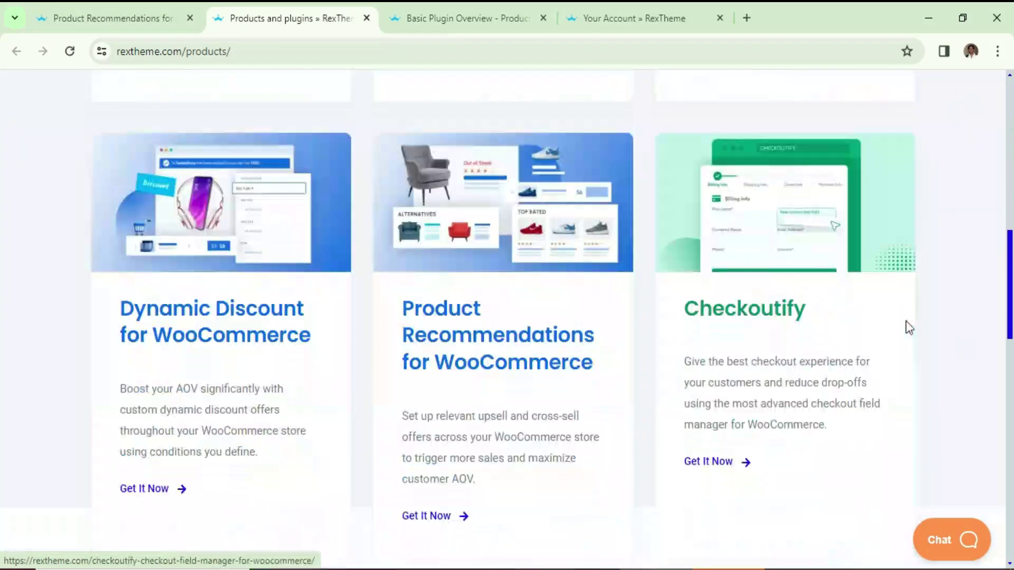
pyautogui.scroll(5, 767, 309)
pyautogui.scroll(-5, 763, 306)
pyautogui.scroll(5, 759, 305)
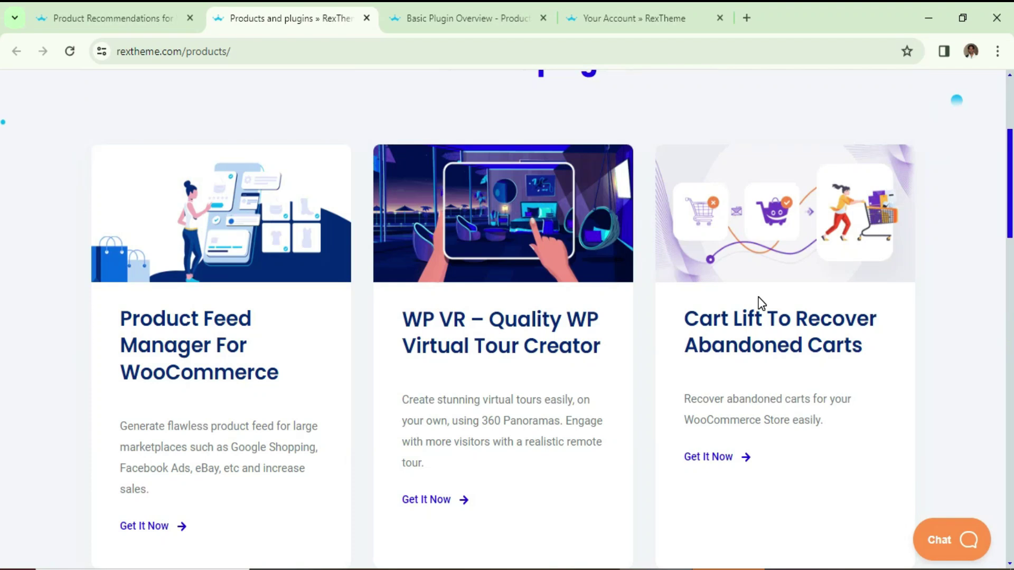
pyautogui.click(95, 19)
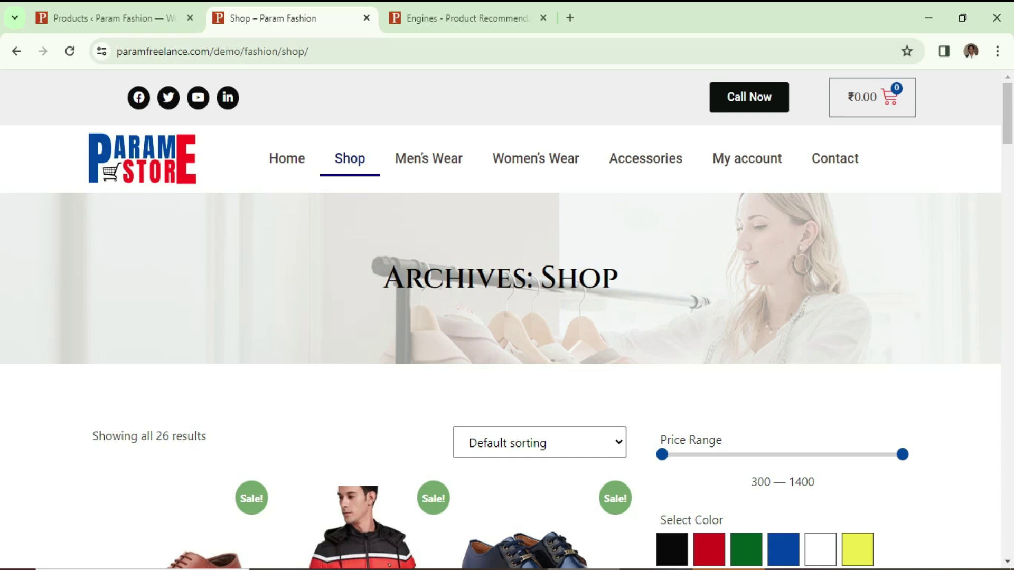
# View the License Key and Downloads sections of the RexTheme account.
pyautogui.click(437, 17)
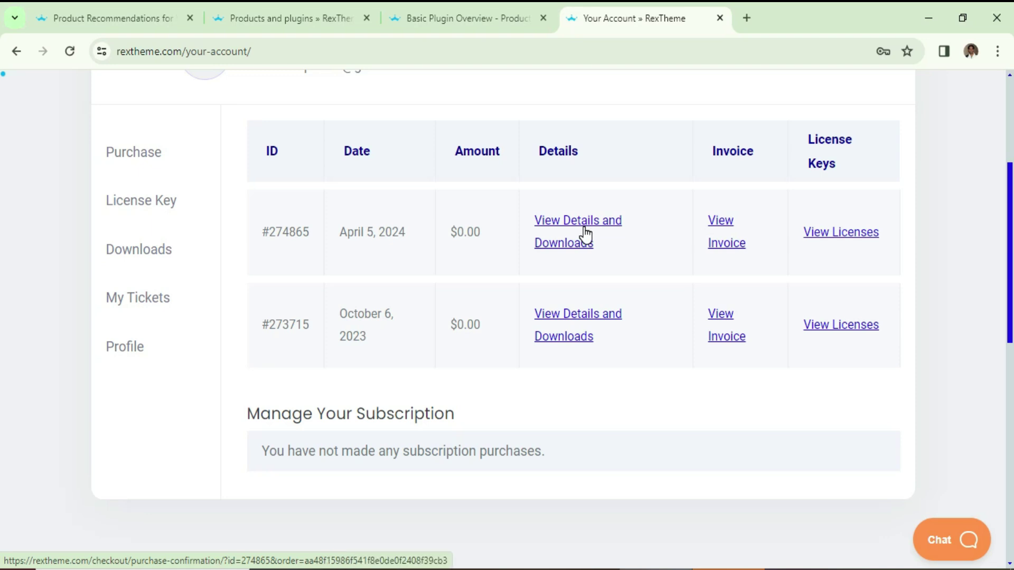
pyautogui.click(129, 205)
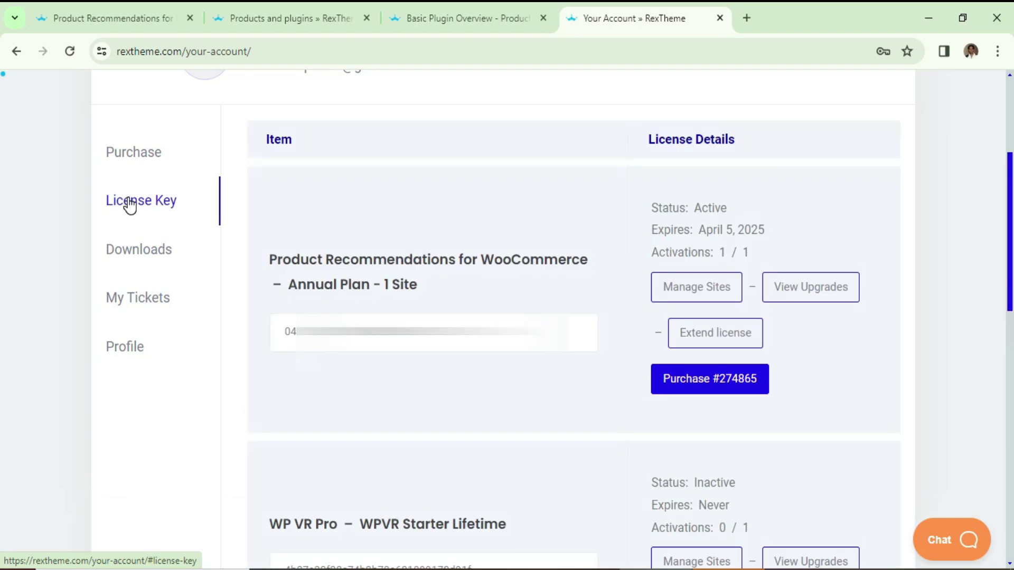
pyautogui.click(154, 265)
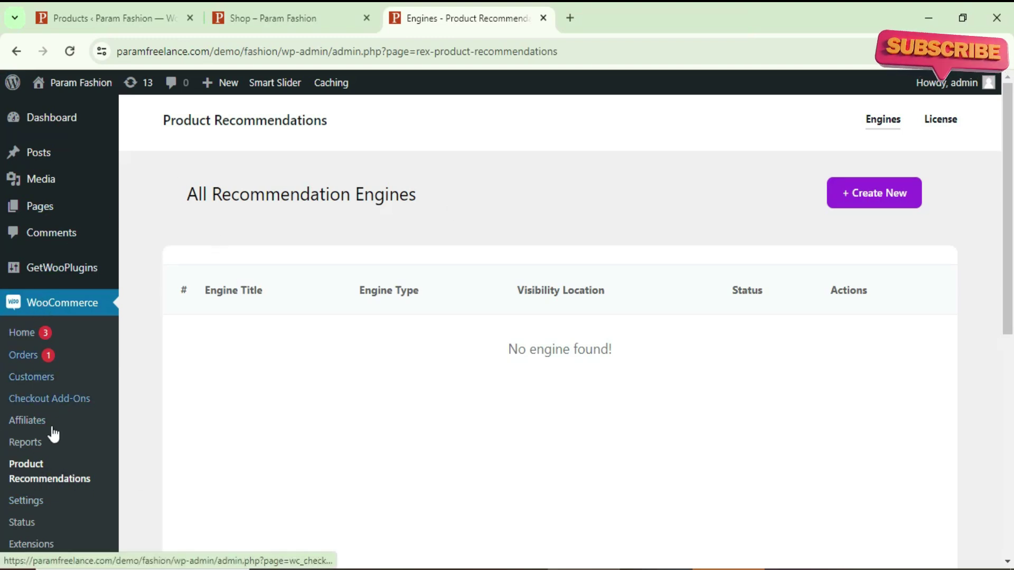
# Open WooCommerce's Product Recommendations plugin in the WordPress admin and examine its License Manager page.
pyautogui.click(29, 479)
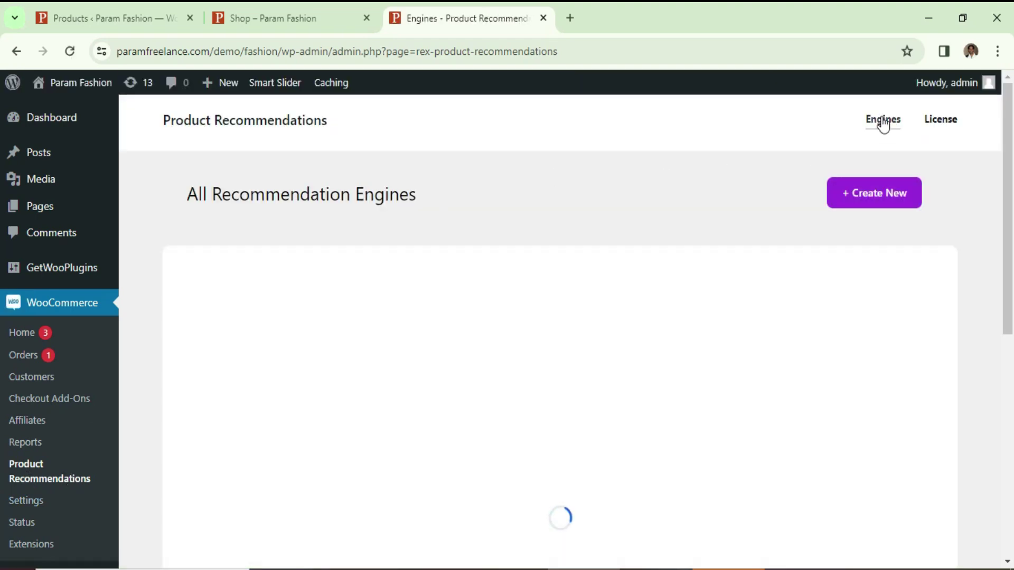
pyautogui.click(939, 120)
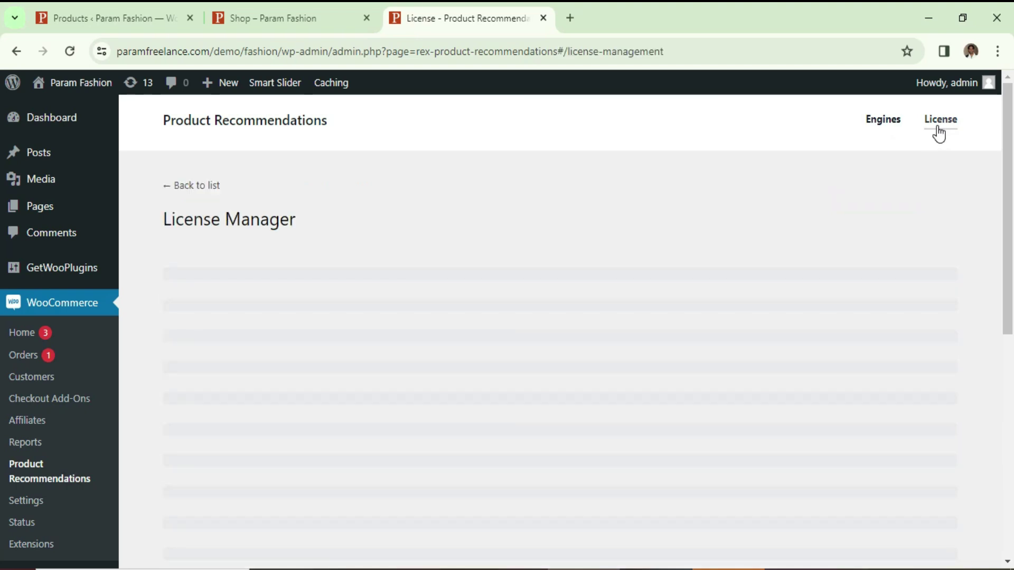
pyautogui.scroll(-4, 464, 457)
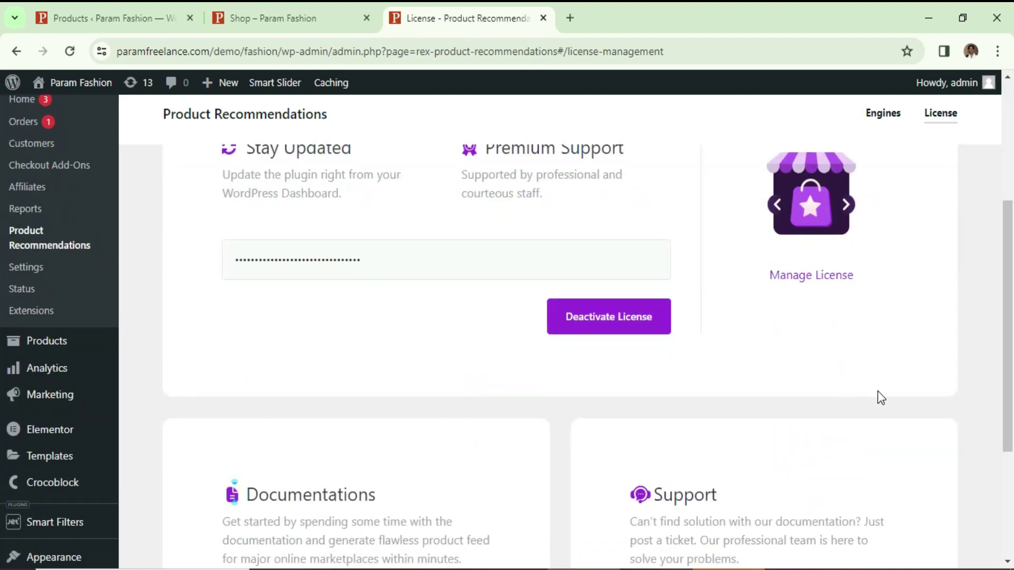
pyautogui.scroll(4, 877, 391)
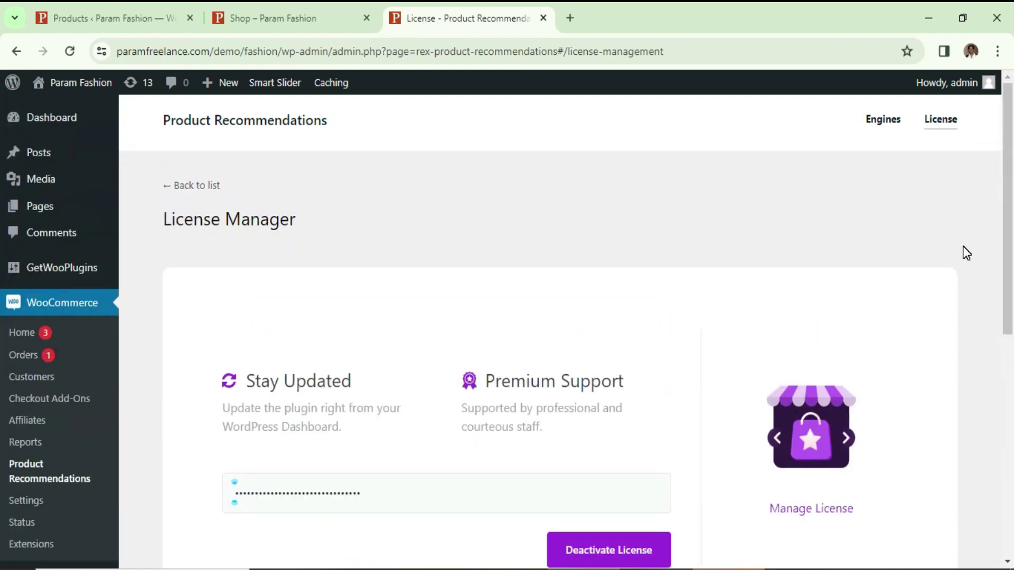
# Start a new recommendation engine from the engines list and title it New Arrivals.
pyautogui.click(883, 122)
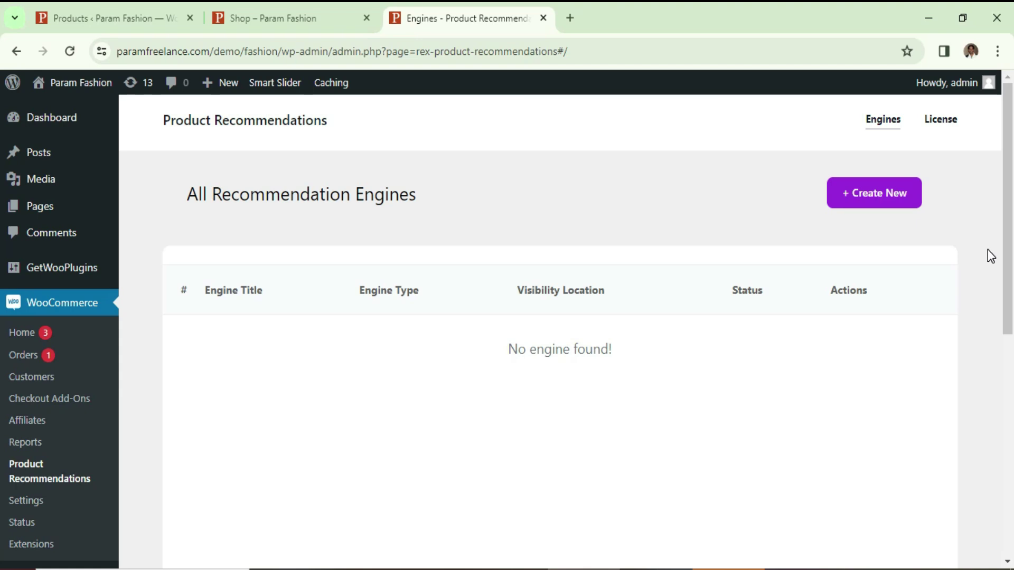
pyautogui.click(883, 209)
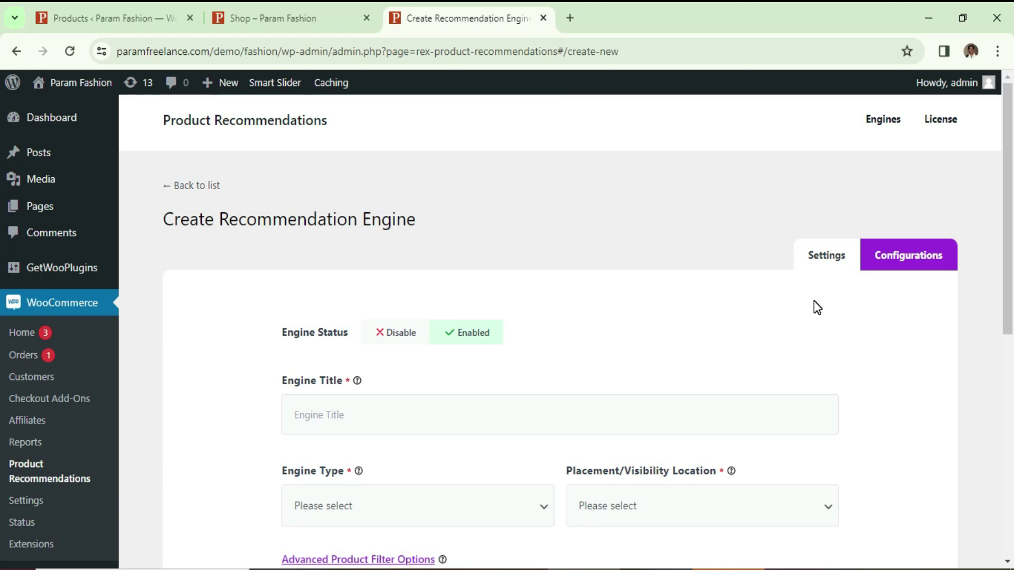
pyautogui.scroll(-3, 490, 301)
pyautogui.scroll(3, 491, 301)
pyautogui.scroll(-4, 549, 325)
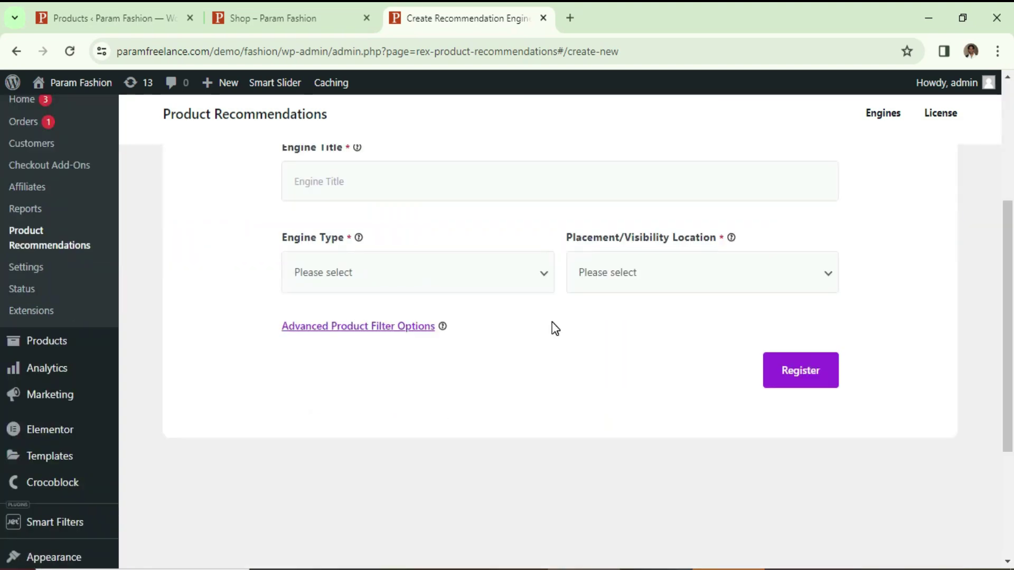
pyautogui.click(395, 195)
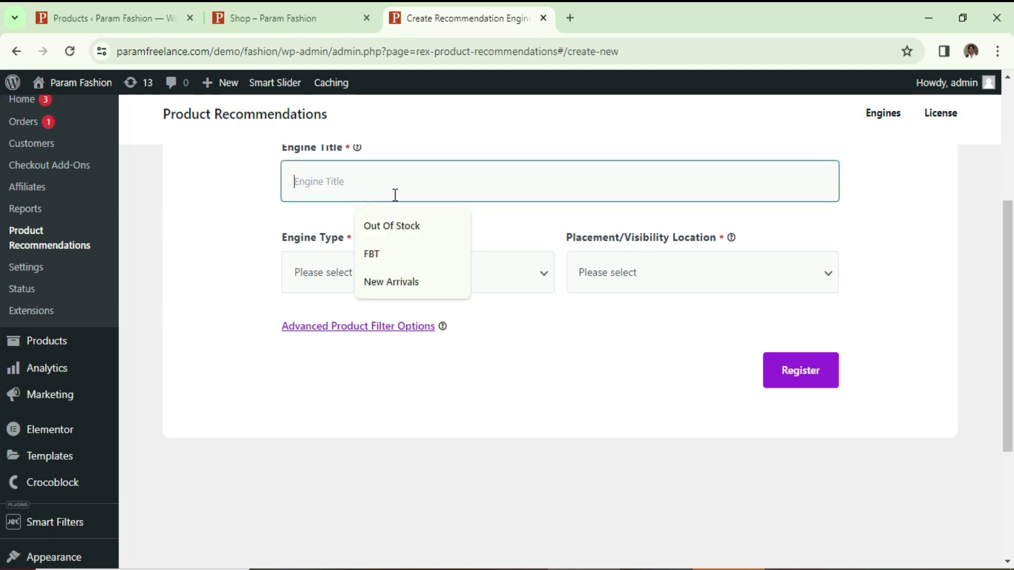
pyautogui.click(408, 284)
pyautogui.click(183, 331)
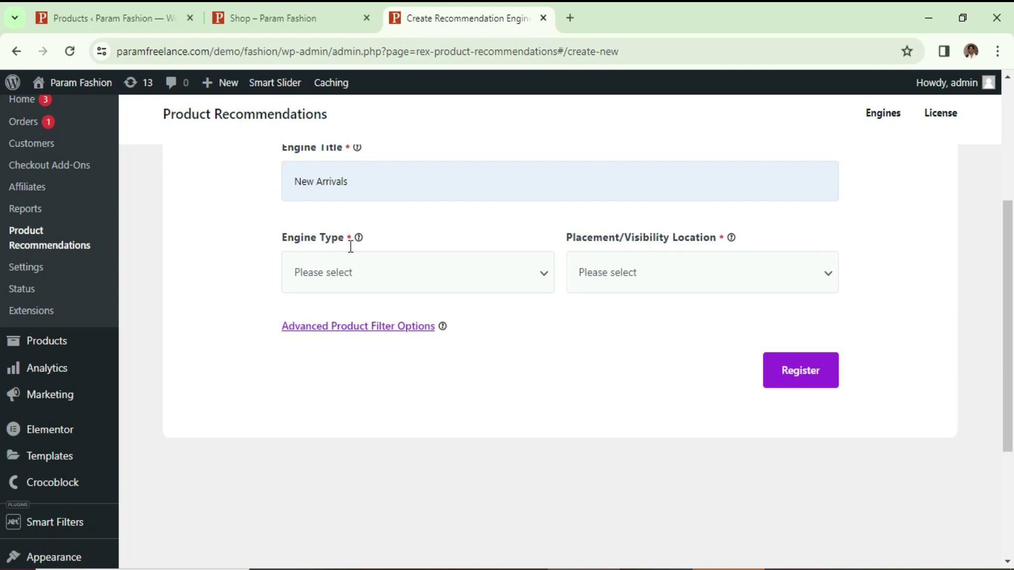
# Set the engine type to New Arrivals and the placement to After Add-To-Cart Button.
pyautogui.click(369, 277)
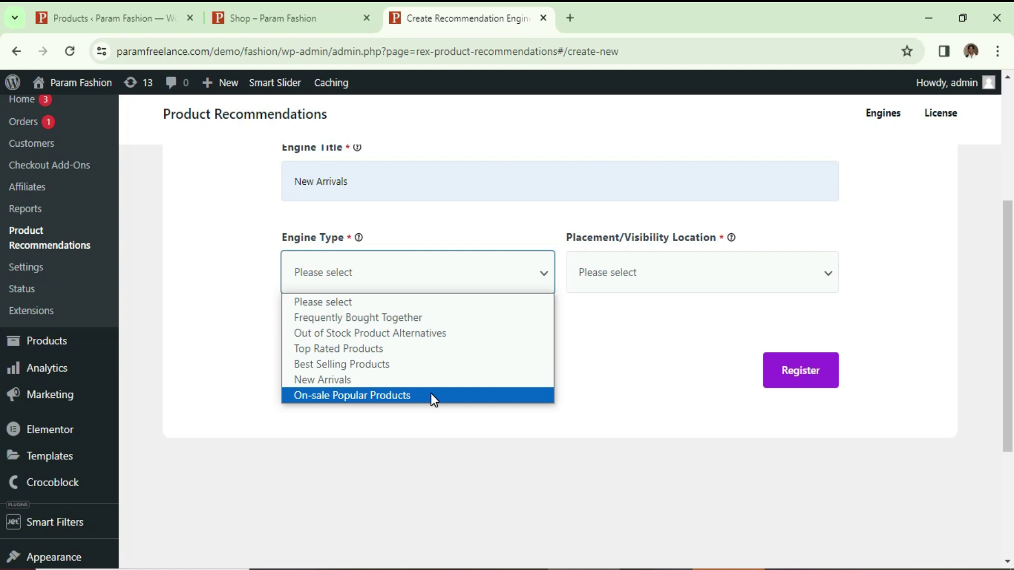
pyautogui.click(419, 379)
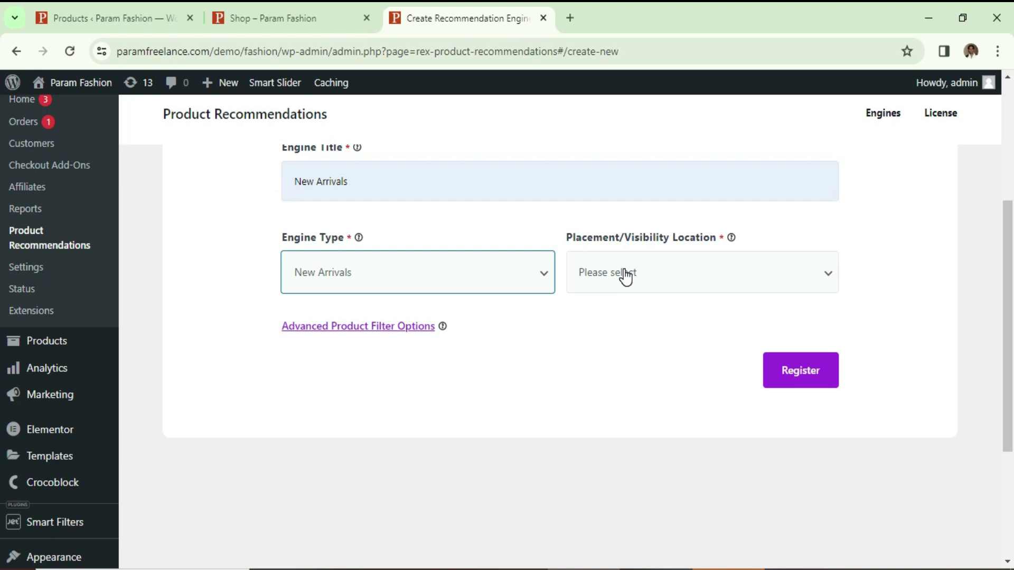
pyautogui.click(626, 275)
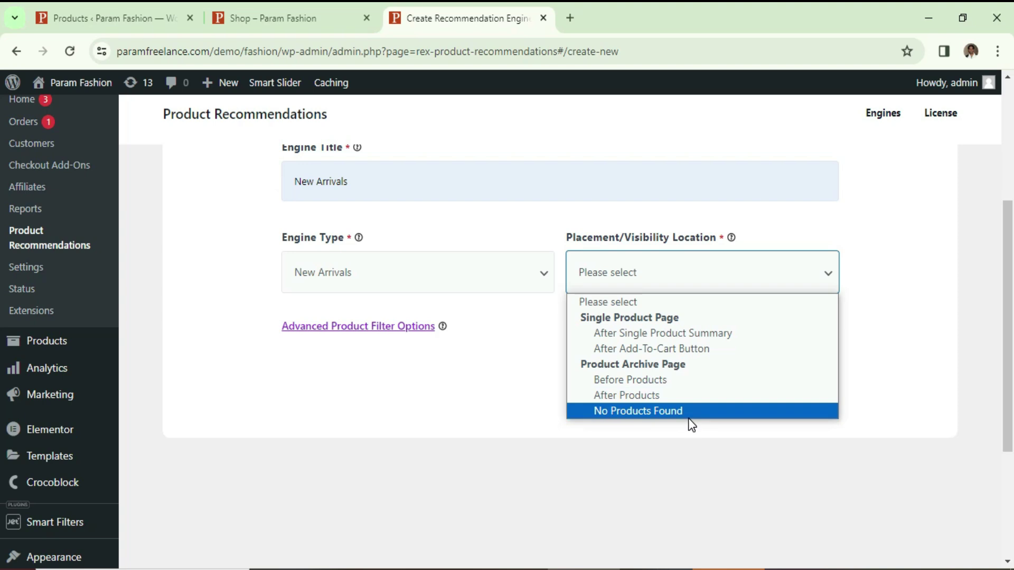
pyautogui.click(710, 359)
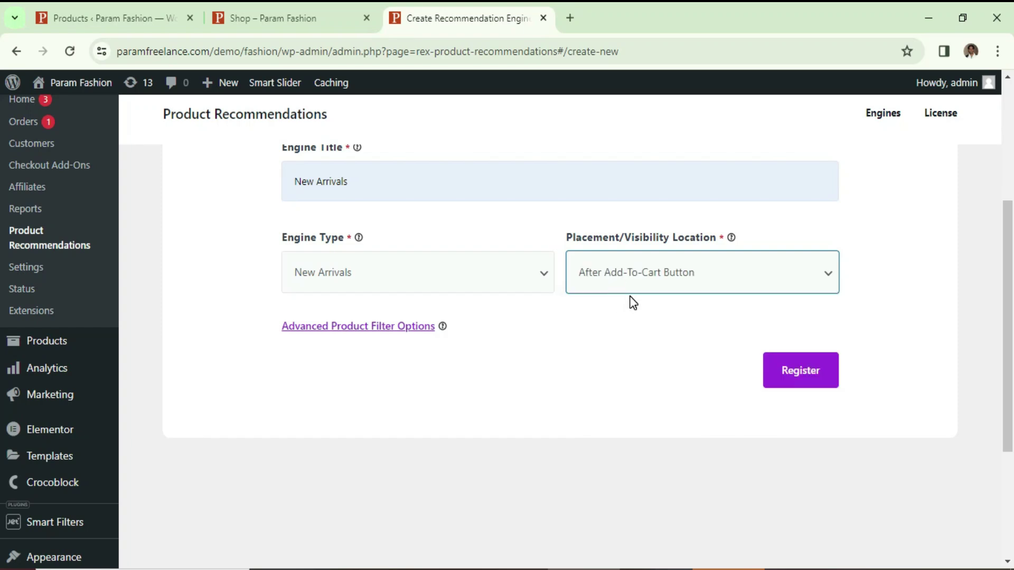
# Show the engine's advanced product filter options and inspect the If, Condition and Value fields.
pyautogui.click(341, 330)
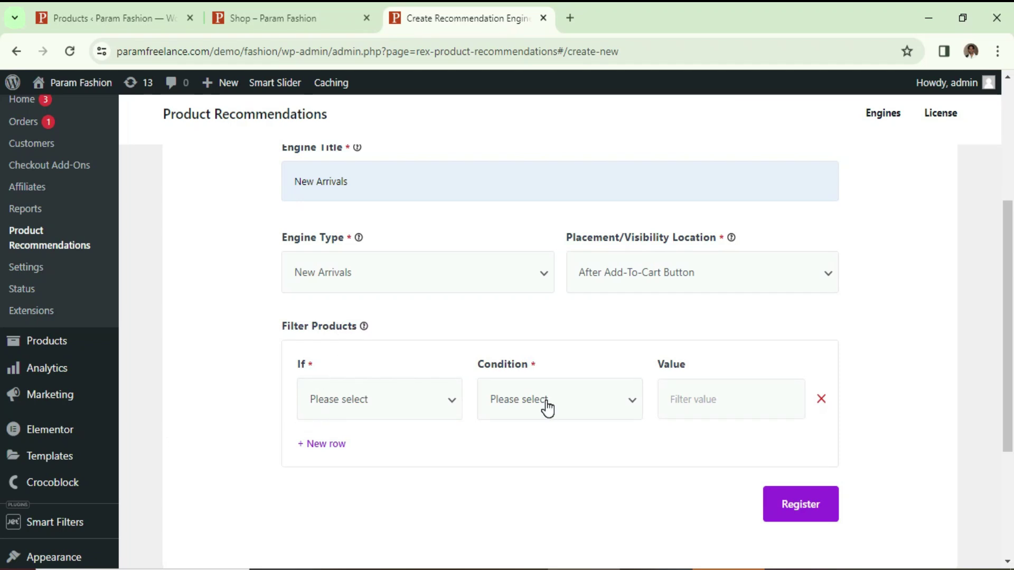
pyautogui.click(411, 407)
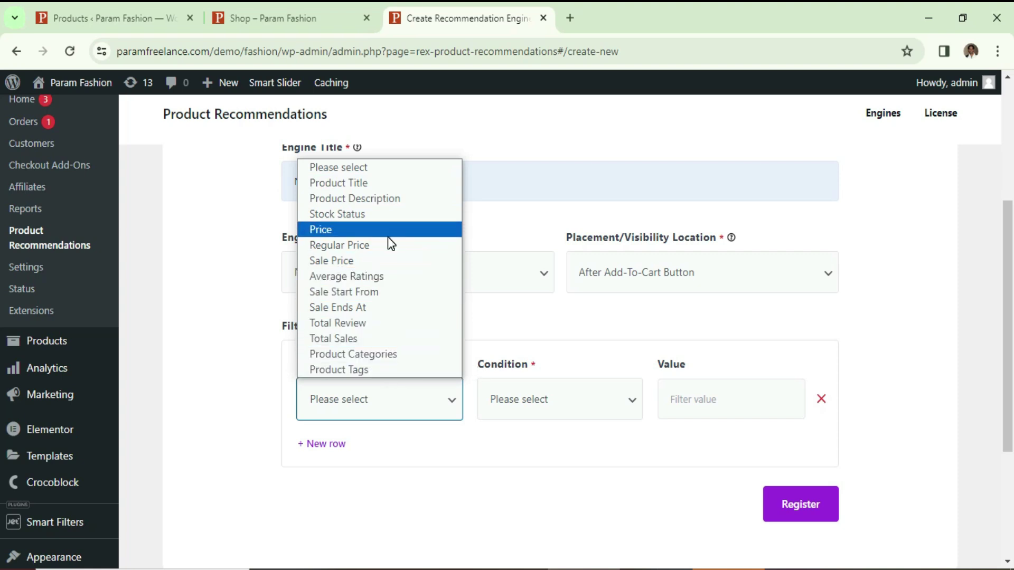
pyautogui.click(581, 415)
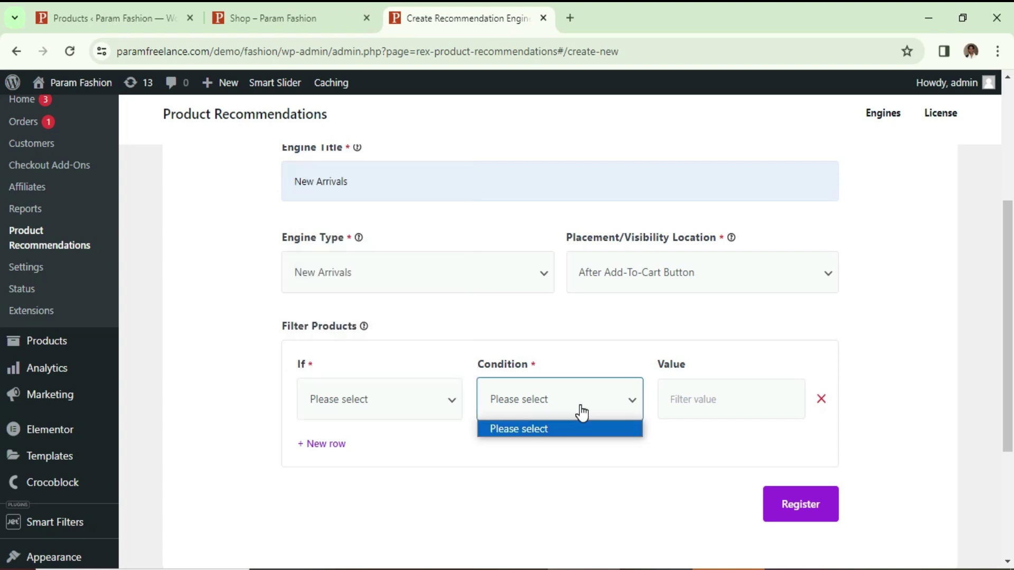
pyautogui.click(698, 413)
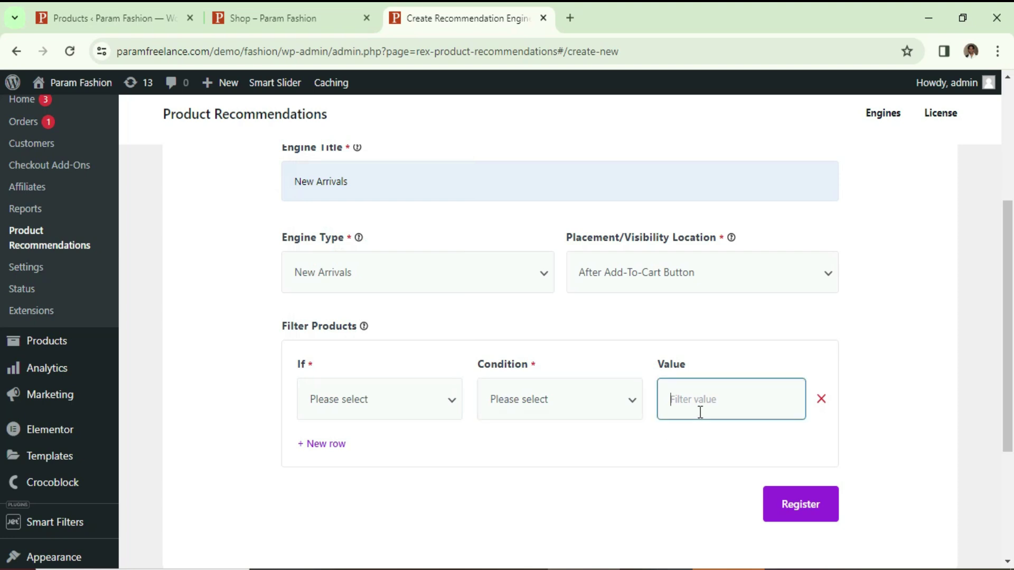
# Remove the empty product filter row and register the New Arrivals engine.
pyautogui.click(820, 400)
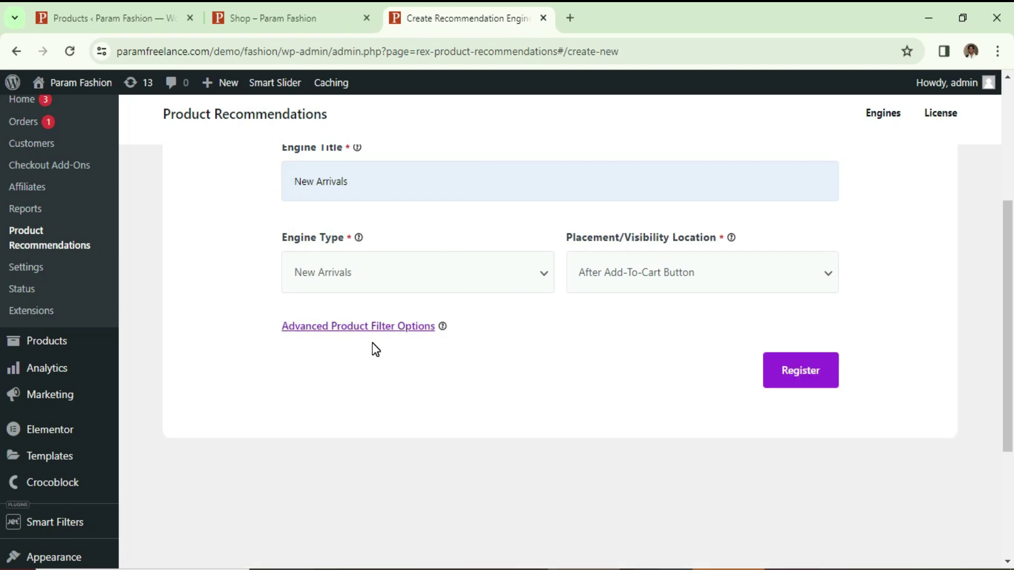
pyautogui.click(796, 382)
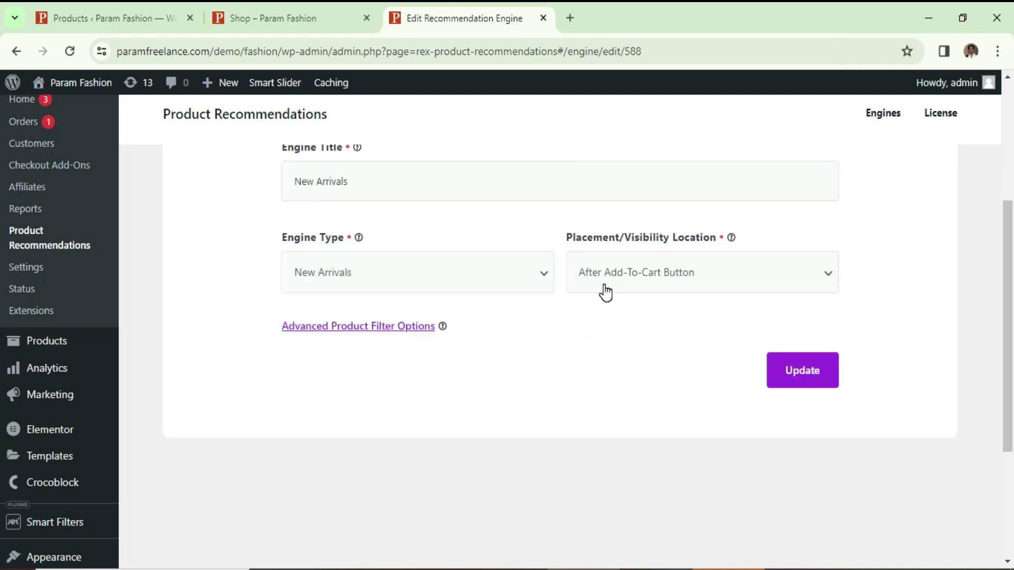
# Open the Men's designer formal shoes product from the shop, reload its page and examine the New Arrivals block below Add to cart.
pyautogui.click(266, 17)
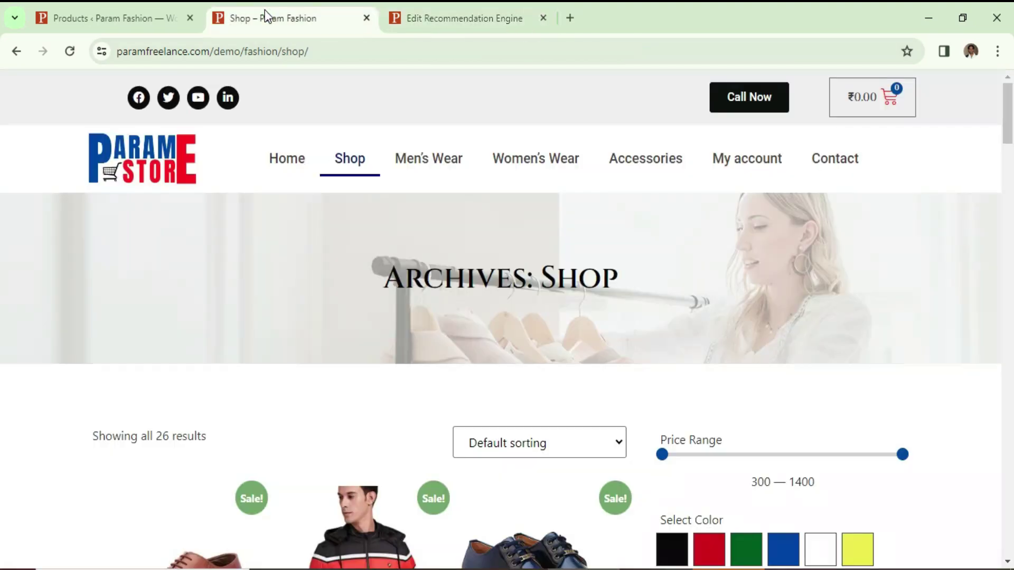
pyautogui.scroll(-10, 873, 262)
pyautogui.scroll(9, 875, 267)
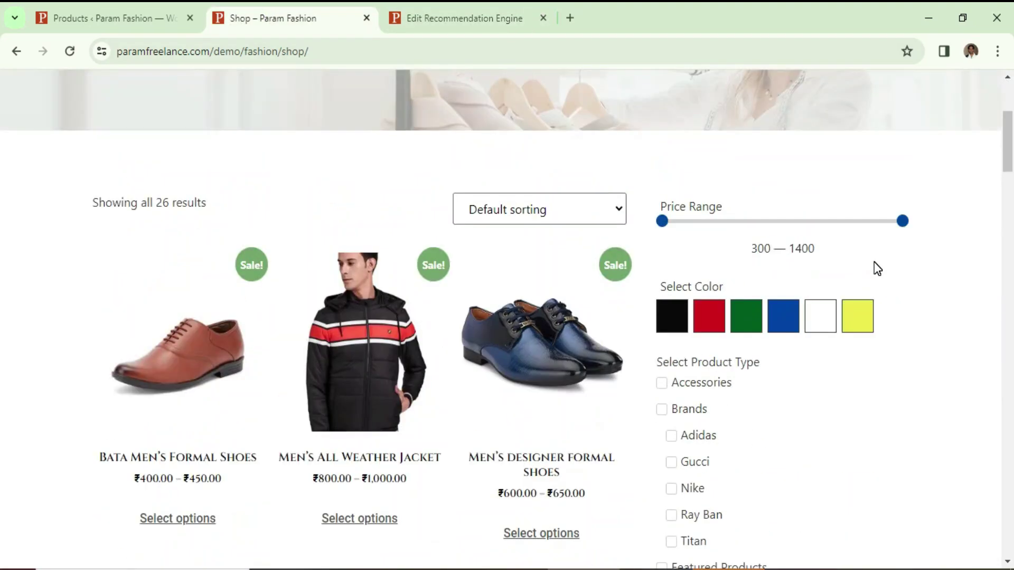
pyautogui.click(536, 374)
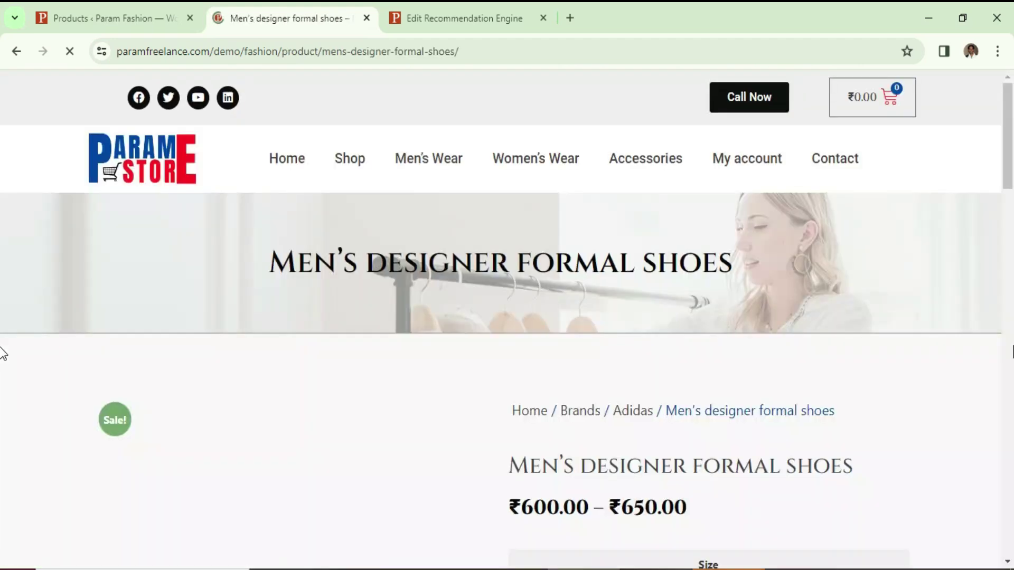
pyautogui.click(1005, 330)
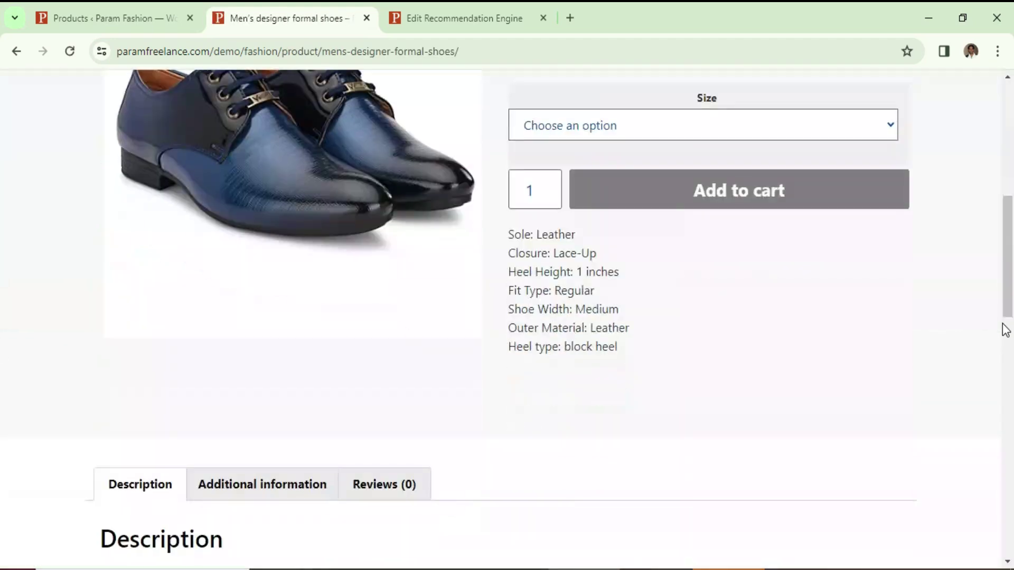
pyautogui.click(69, 53)
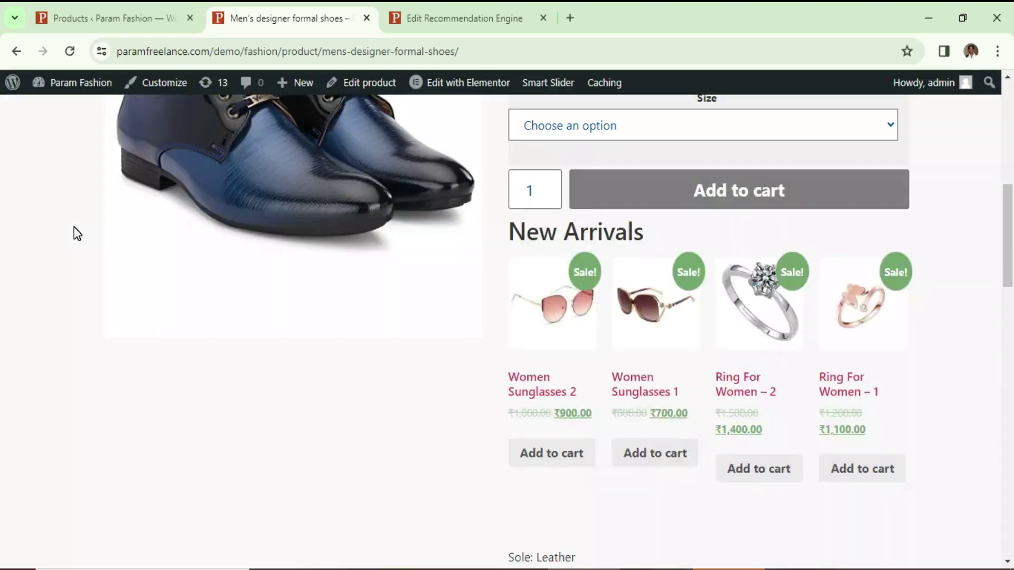
pyautogui.moveTo(509, 232); pyautogui.dragTo(701, 228)
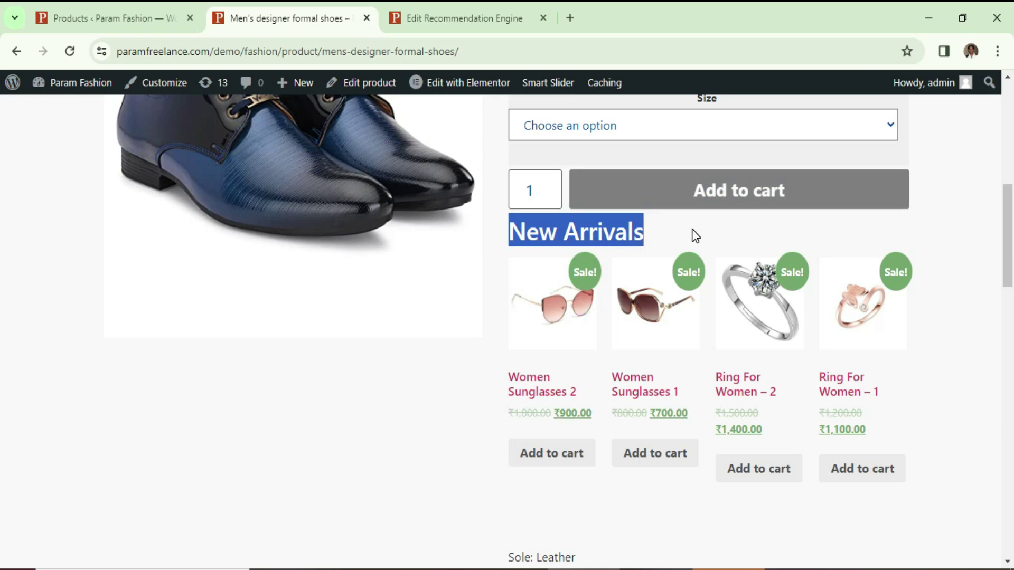
pyautogui.click(695, 233)
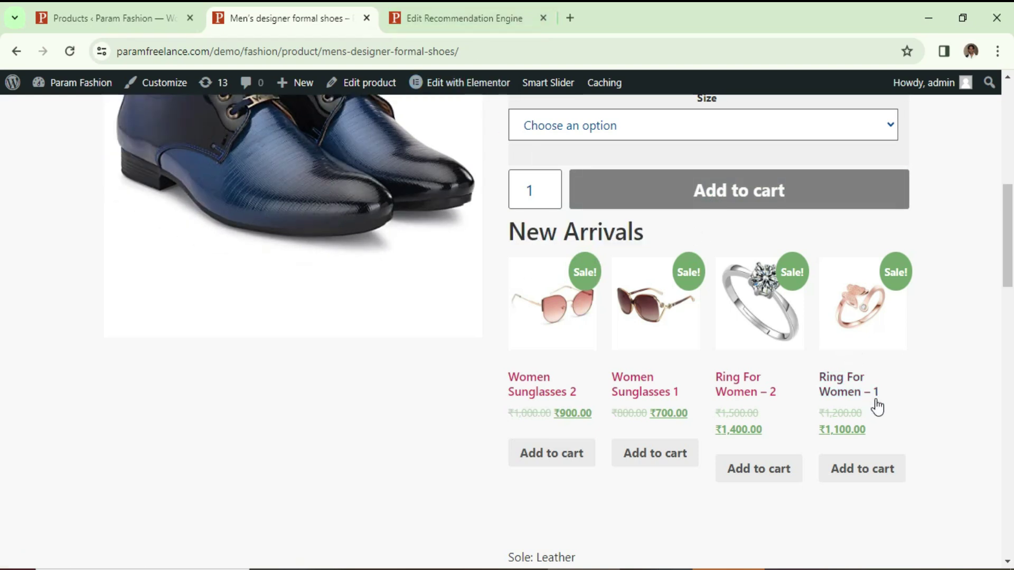
# Return to the New Arrivals engine's settings and set Product Columns to 2.
pyautogui.click(451, 19)
pyautogui.scroll(5, 826, 275)
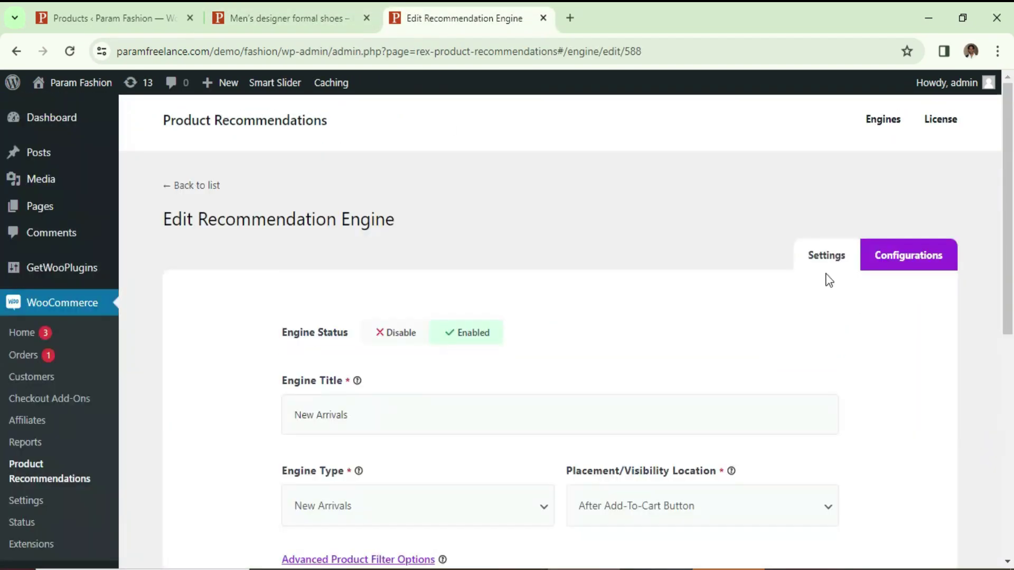
pyautogui.click(826, 269)
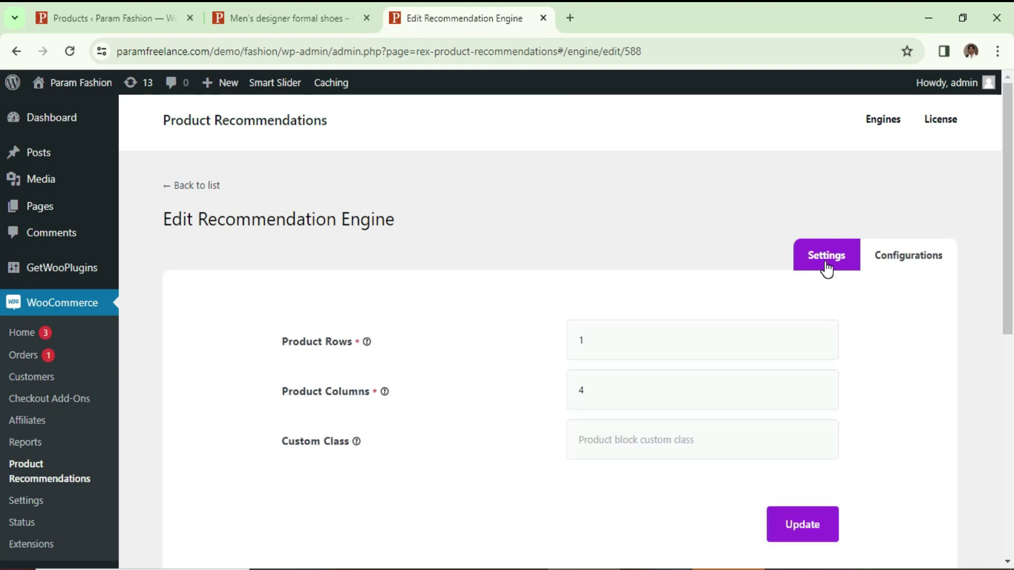
pyautogui.doubleClick(573, 396)
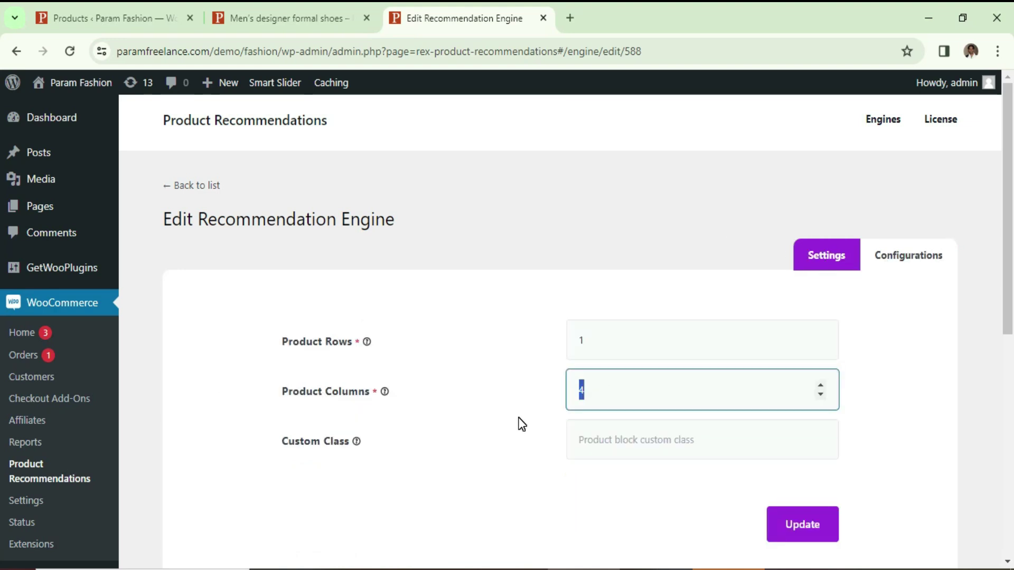
pyautogui.write('2')
# Set the New Arrivals engine's Product Rows to 2.
pyautogui.doubleClick(602, 342)
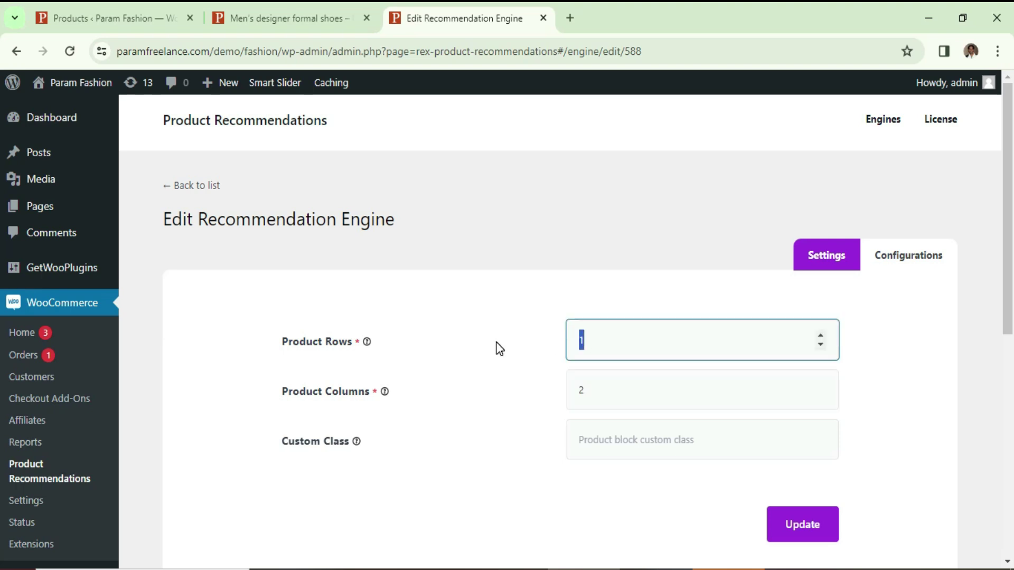
pyautogui.write('2')
pyautogui.click(495, 347)
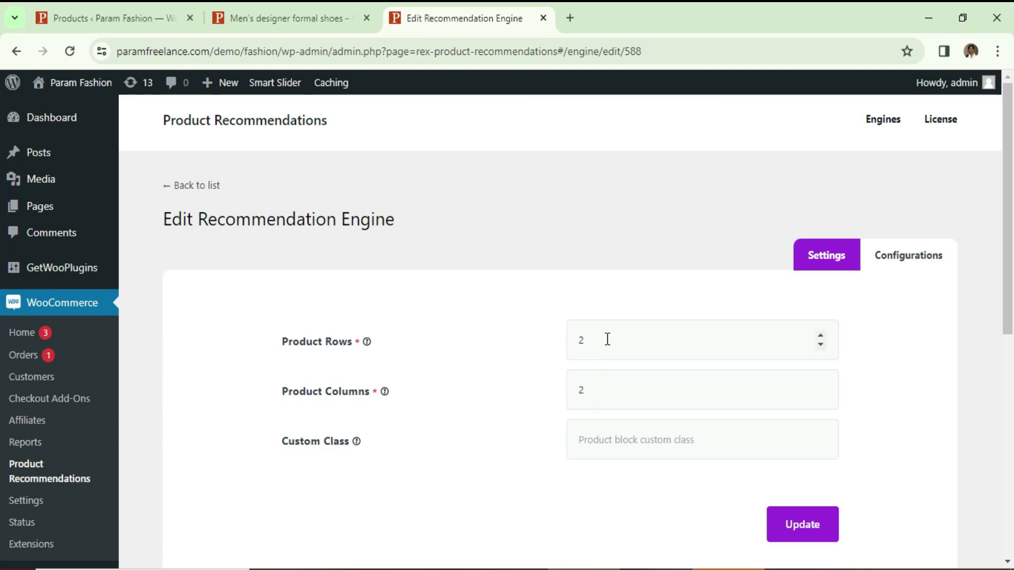
# Set the New Arrivals engine's Product Rows to 1 and save the engine settings.
pyautogui.moveTo(609, 337); pyautogui.dragTo(489, 341)
pyautogui.write('1')
pyautogui.click(467, 410)
pyautogui.click(816, 525)
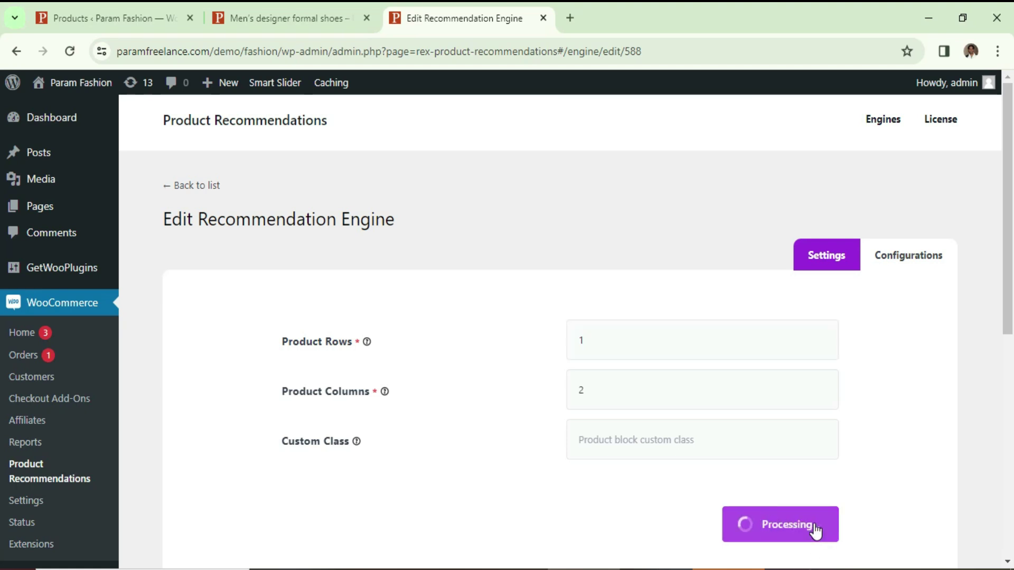
# Reload the formal shoes product page and check the New Arrivals block's layout.
pyautogui.click(266, 19)
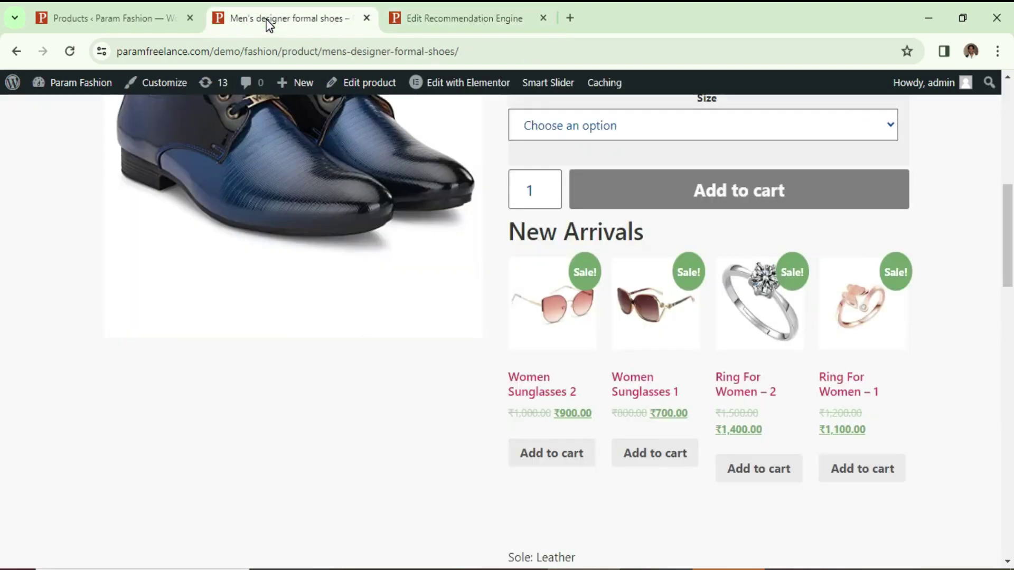
pyautogui.click(69, 52)
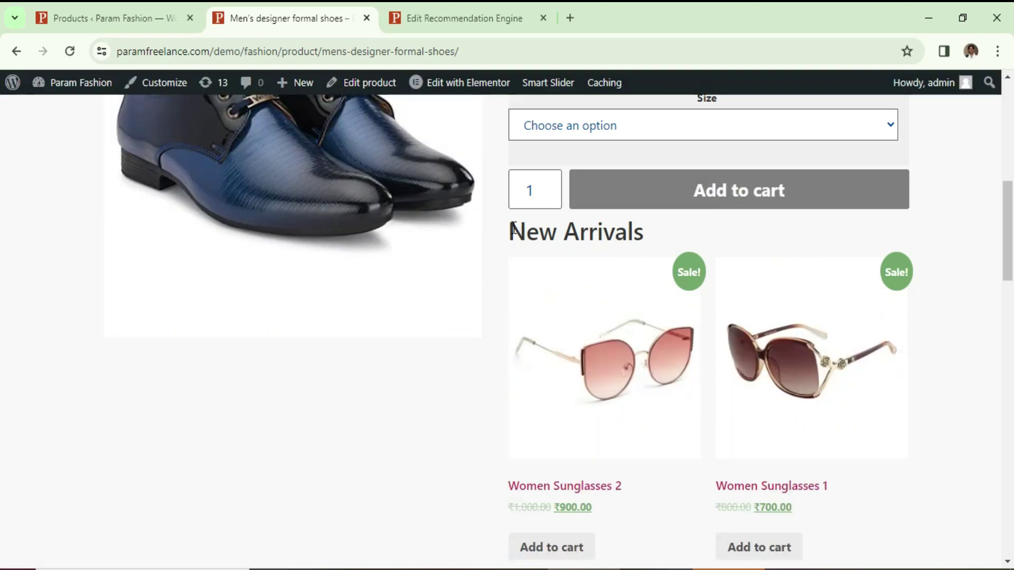
pyautogui.moveTo(508, 232); pyautogui.dragTo(661, 233)
# Go back to the New Arrivals engine and review its title, type and placement configuration.
pyautogui.click(465, 27)
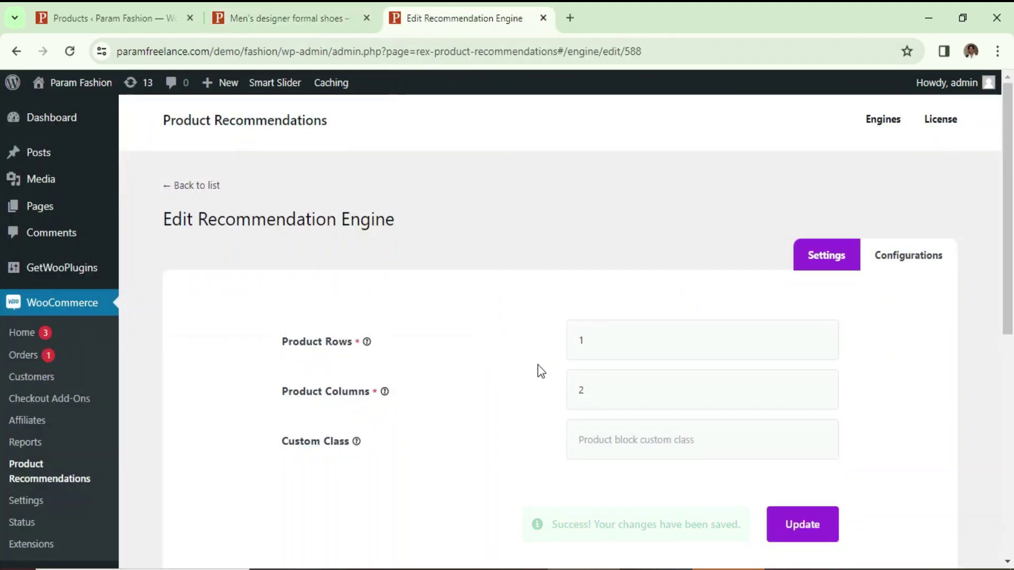
pyautogui.click(904, 272)
pyautogui.moveTo(396, 419); pyautogui.dragTo(260, 425)
pyautogui.click(241, 428)
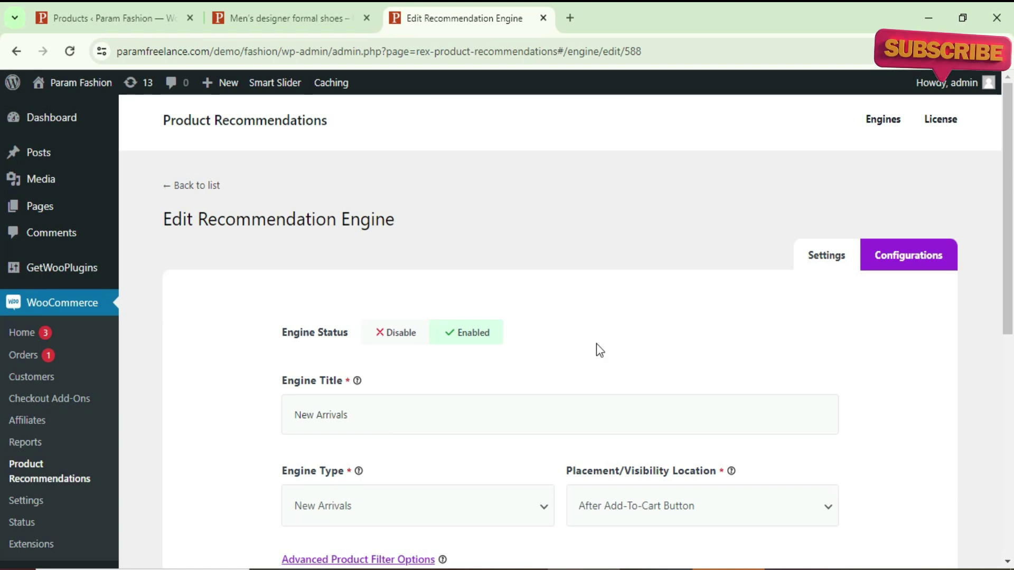
pyautogui.scroll(-5, 599, 350)
pyautogui.scroll(5, 871, 159)
# Start another recommendation engine from the engines list and title it Out Of Stock.
pyautogui.click(885, 127)
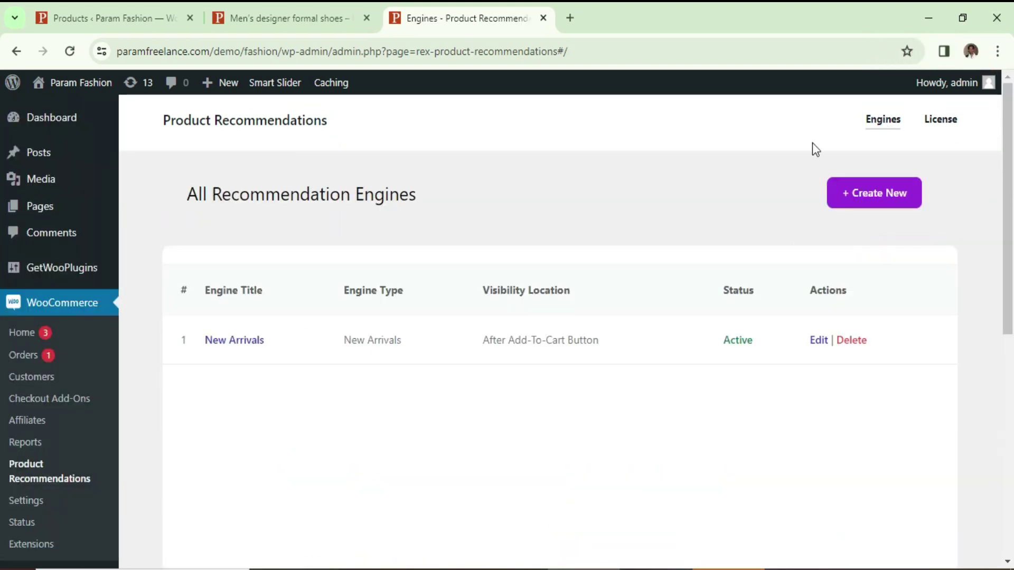
pyautogui.click(846, 191)
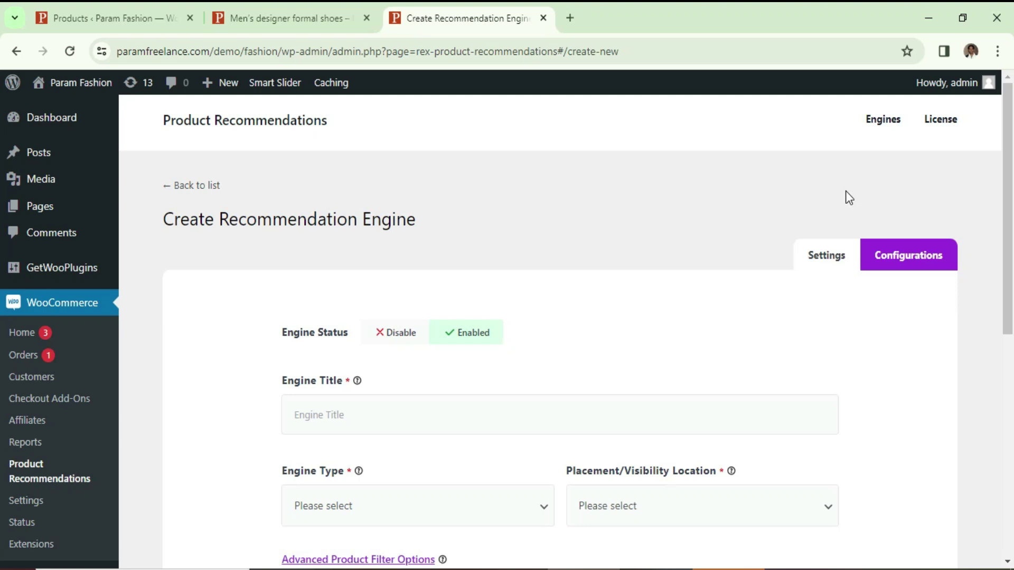
pyautogui.click(375, 425)
pyautogui.click(403, 493)
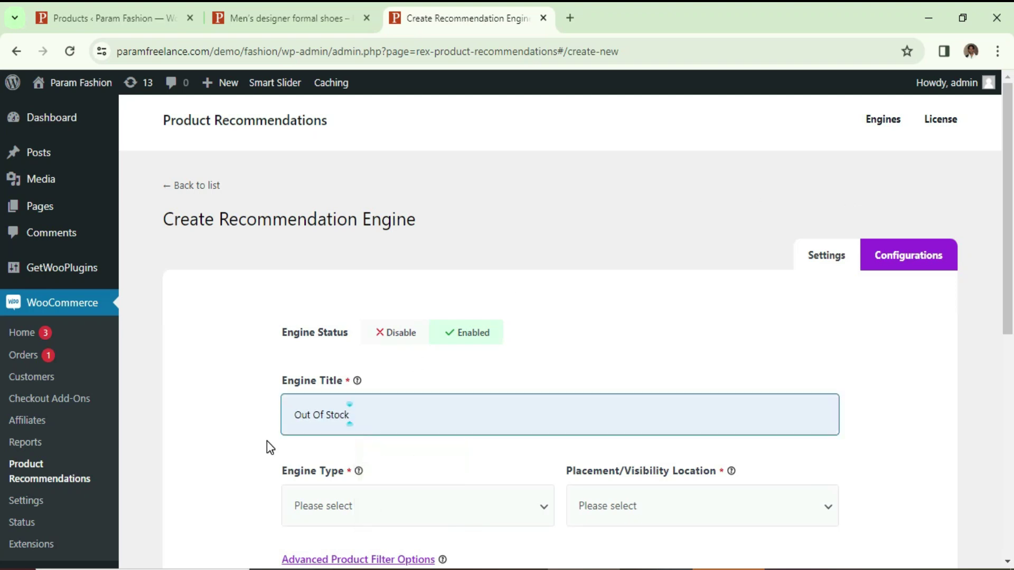
pyautogui.click(239, 416)
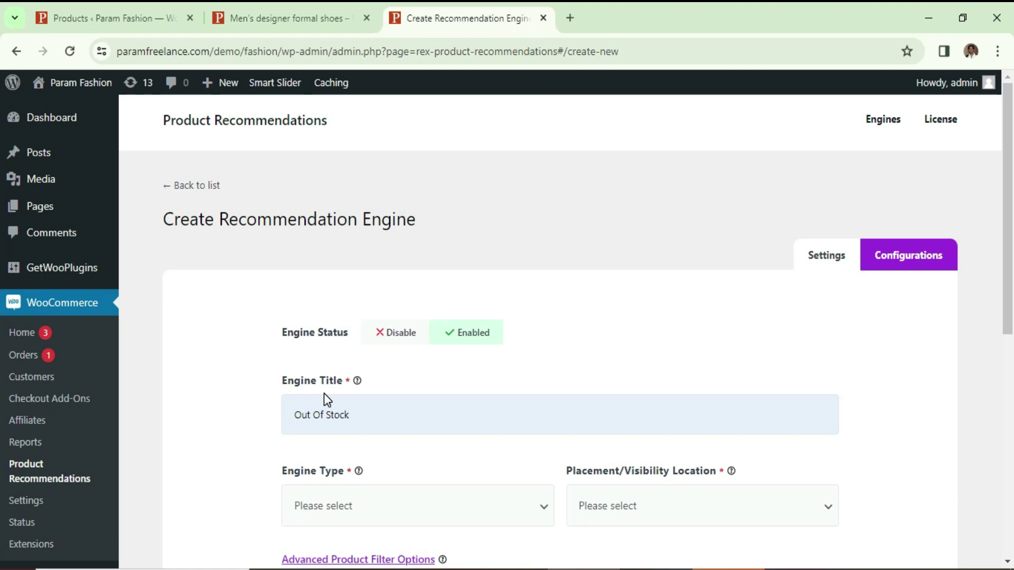
# Set the engine type to Out of Stock Product Alternatives and the placement to After Add-To-Cart Button, and register the engine.
pyautogui.scroll(-4, 324, 394)
pyautogui.click(353, 280)
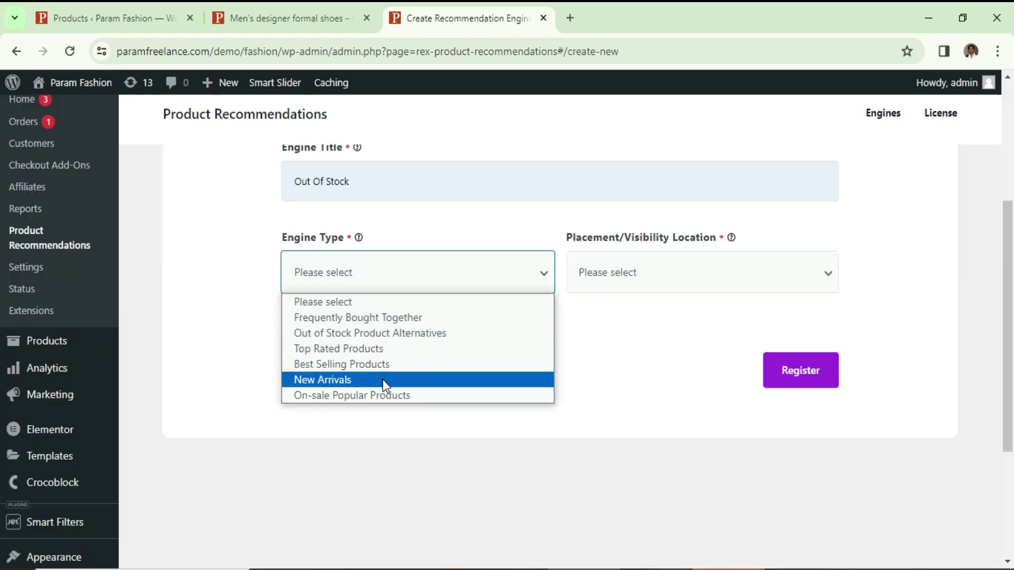
pyautogui.click(385, 337)
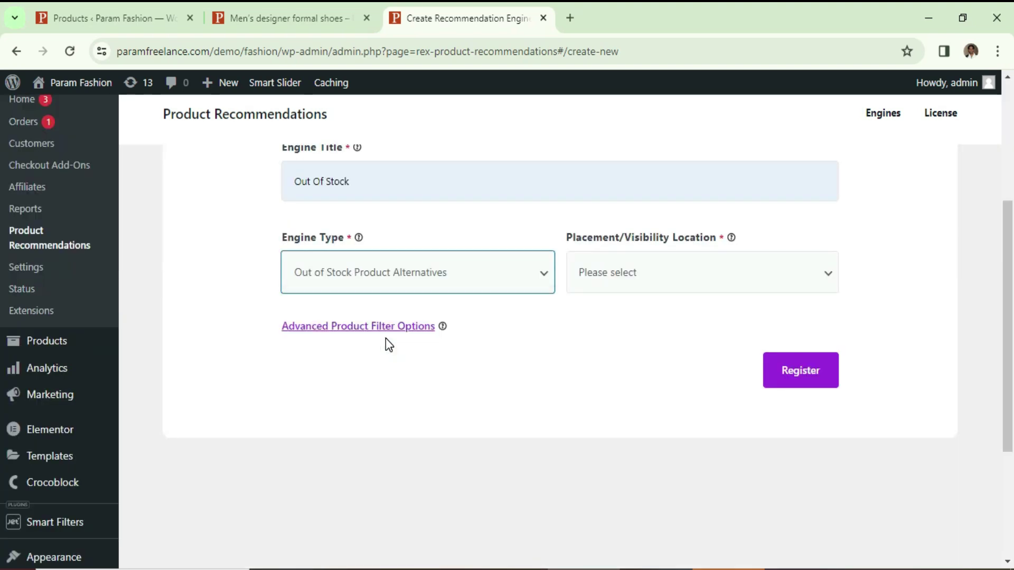
pyautogui.click(655, 268)
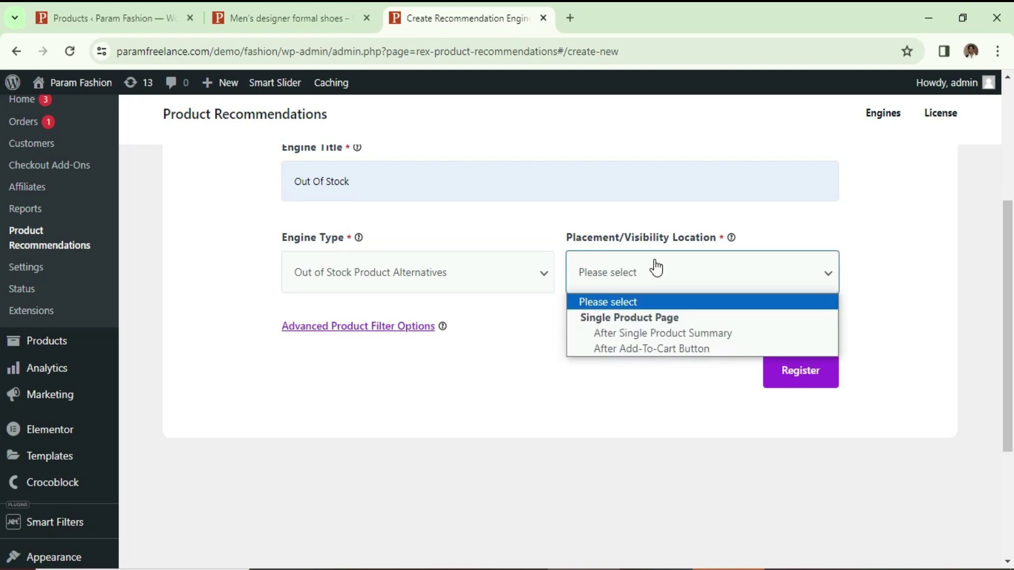
pyautogui.click(666, 349)
pyautogui.click(825, 386)
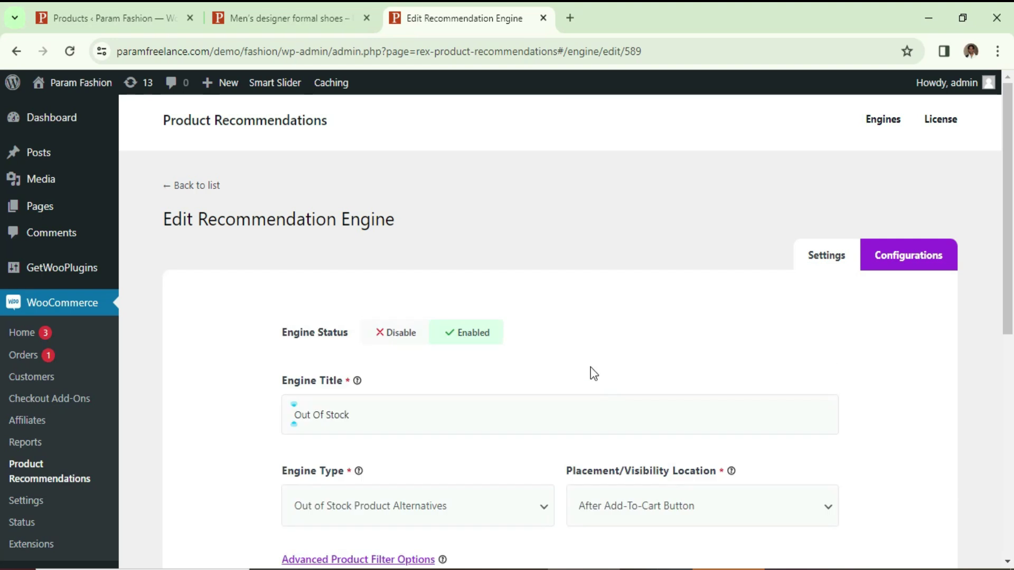
# Set the Out Of Stock engine's Product Columns to 2 and save its settings.
pyautogui.click(822, 256)
pyautogui.moveTo(598, 392); pyautogui.dragTo(522, 399)
pyautogui.write('2')
pyautogui.click(460, 467)
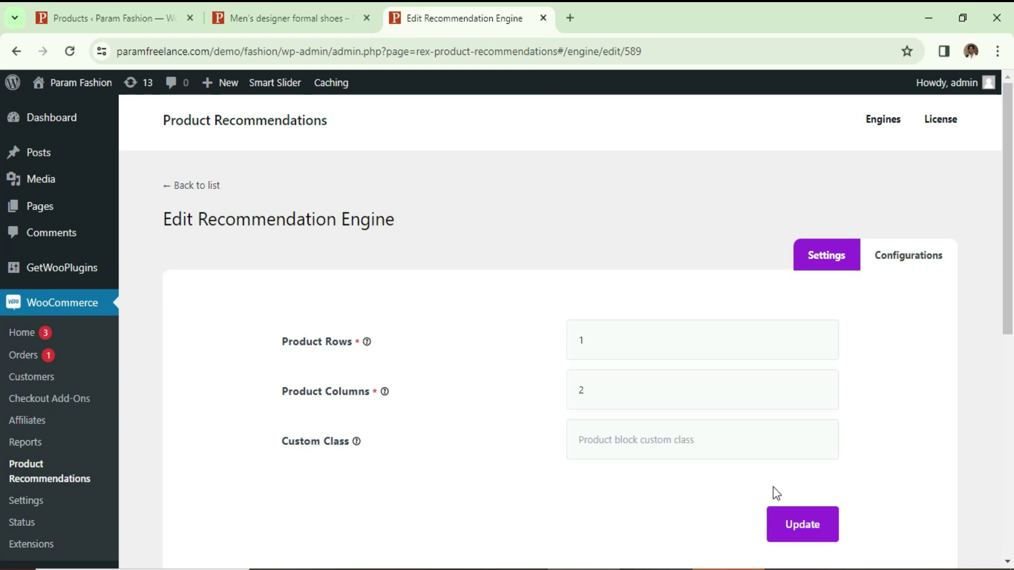
pyautogui.click(803, 537)
# Reload the formal shoes product page and examine the recommendation blocks below Add to cart.
pyautogui.click(261, 15)
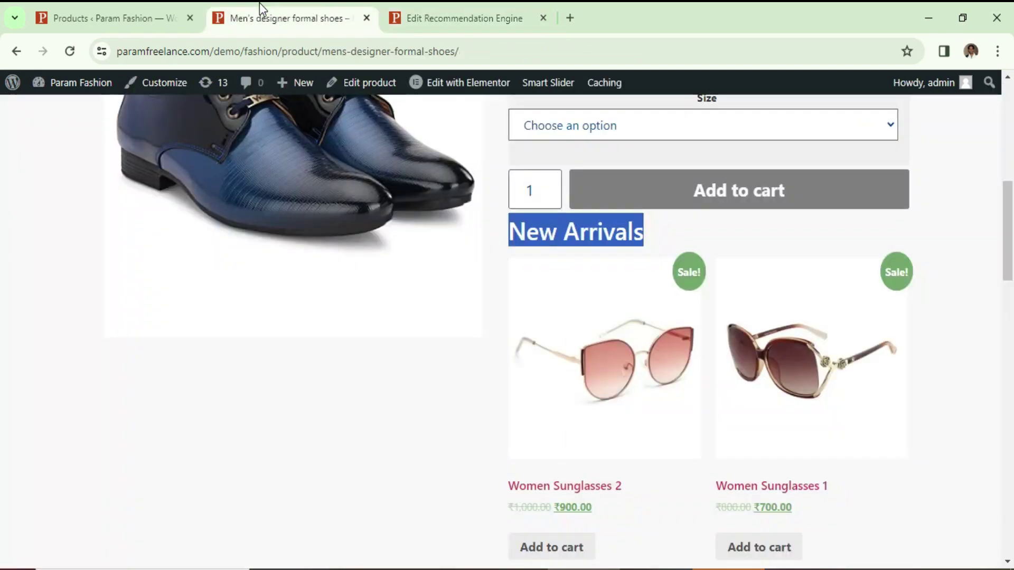
pyautogui.click(71, 50)
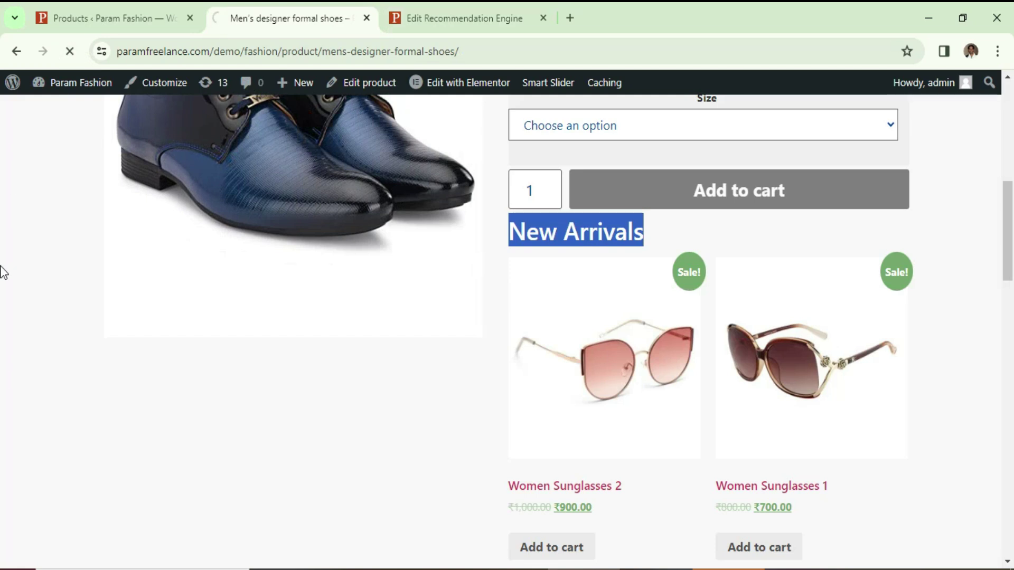
pyautogui.moveTo(658, 236); pyautogui.dragTo(511, 235)
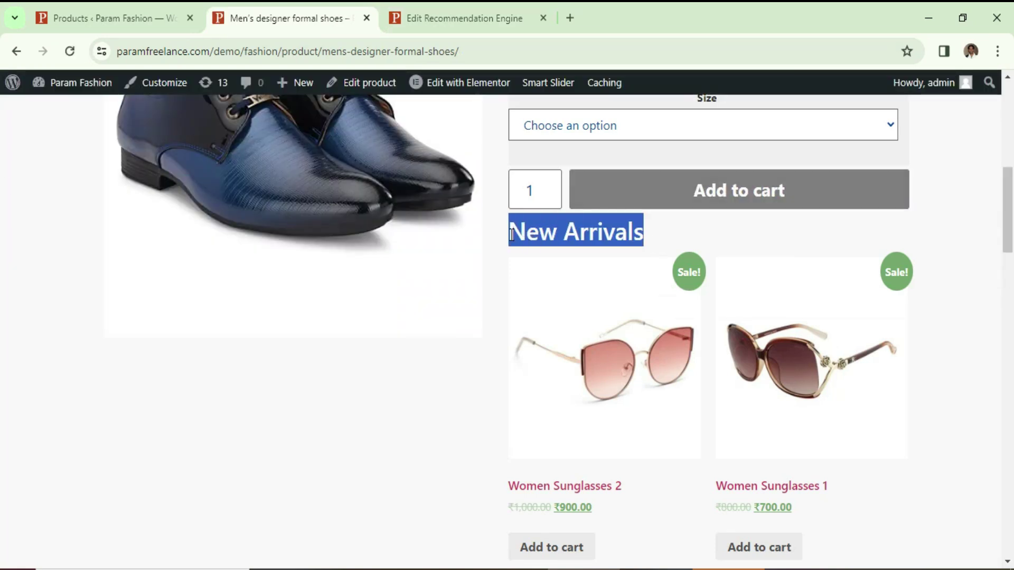
pyautogui.scroll(-4, 951, 331)
pyautogui.moveTo(653, 394); pyautogui.dragTo(484, 393)
pyautogui.click(397, 392)
# Open the Men's designer formal shoes product for editing and show its inventory settings.
pyautogui.scroll(15, 581, 332)
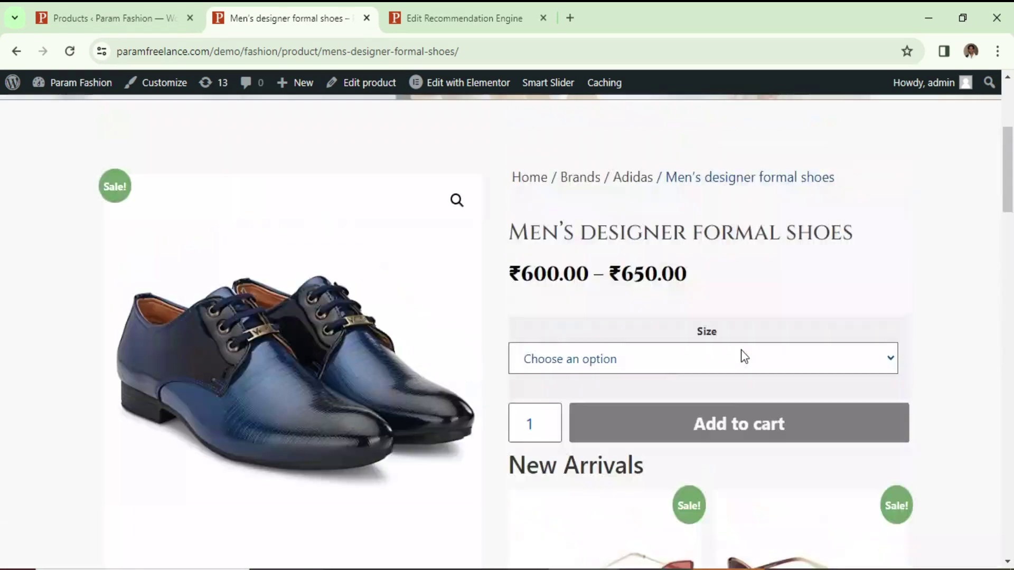
pyautogui.click(362, 87)
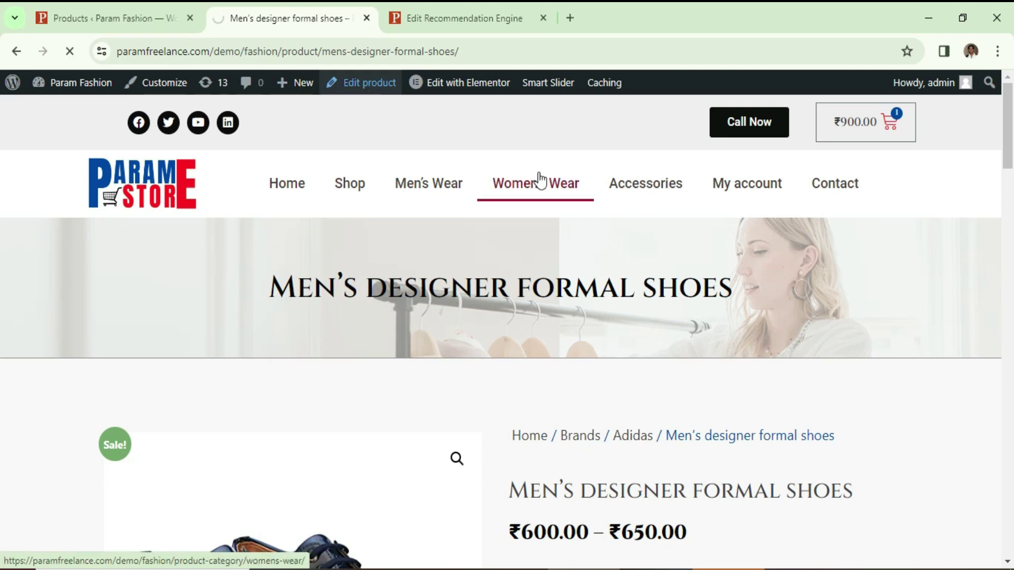
pyautogui.scroll(-8, 423, 301)
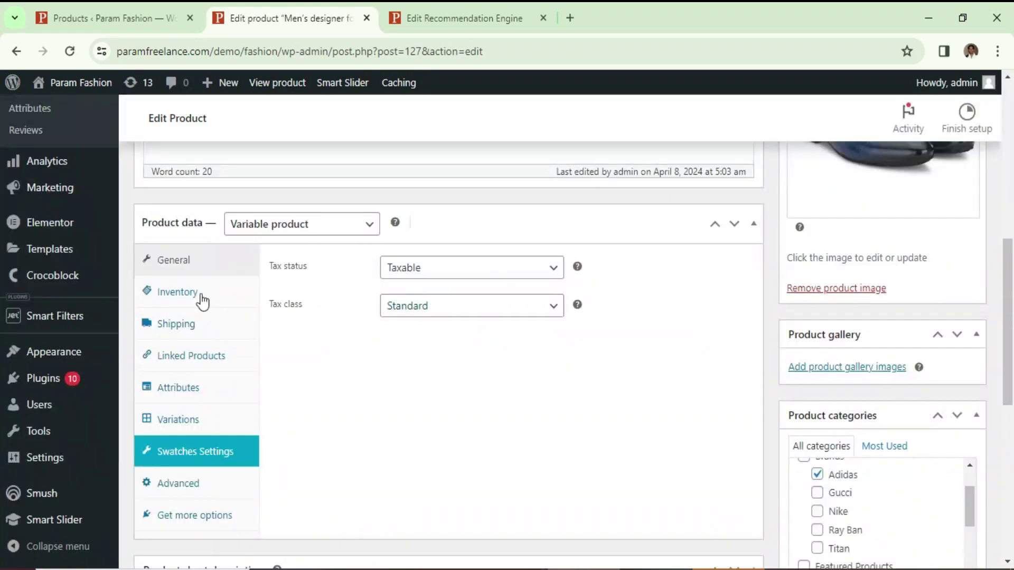
pyautogui.click(186, 292)
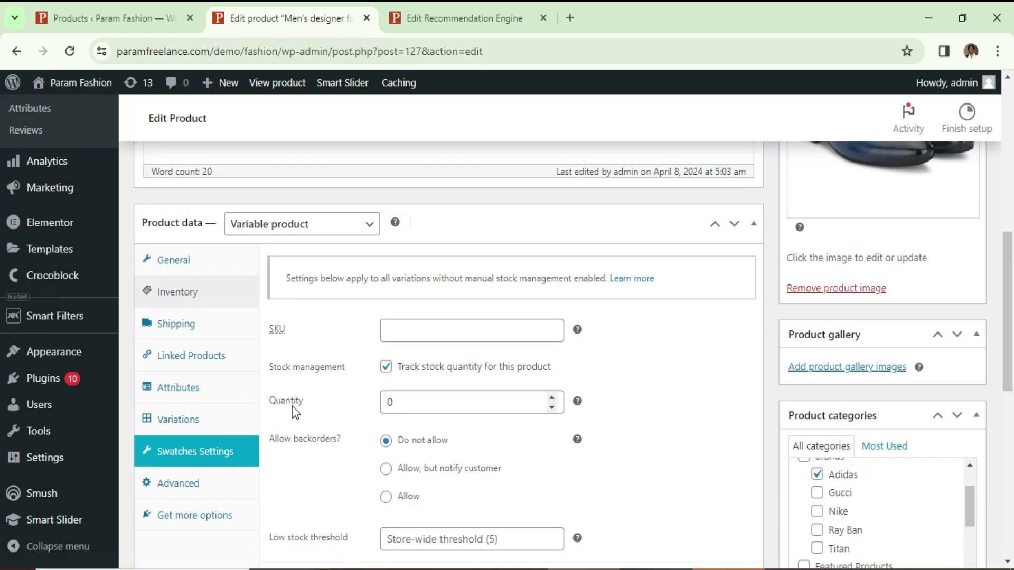
# Set the formal shoes' stock quantity to 2 and update the product.
pyautogui.doubleClick(404, 402)
pyautogui.write('2')
pyautogui.click(695, 472)
pyautogui.scroll(10, 718, 436)
pyautogui.click(952, 410)
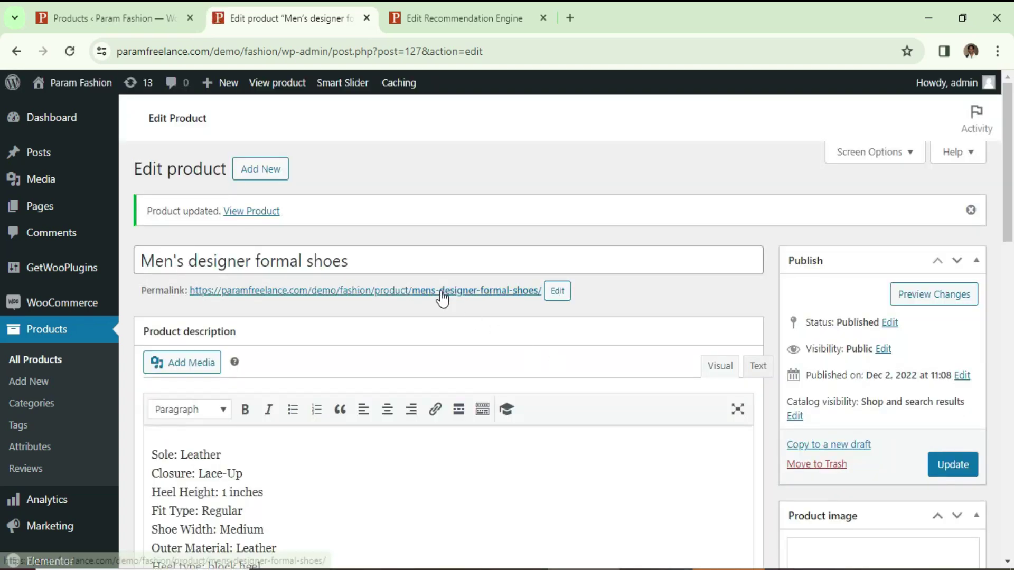
# Open the formal shoes' store page in a new tab and examine the recommendation blocks below Add to cart.
pyautogui.rightClick(441, 291)
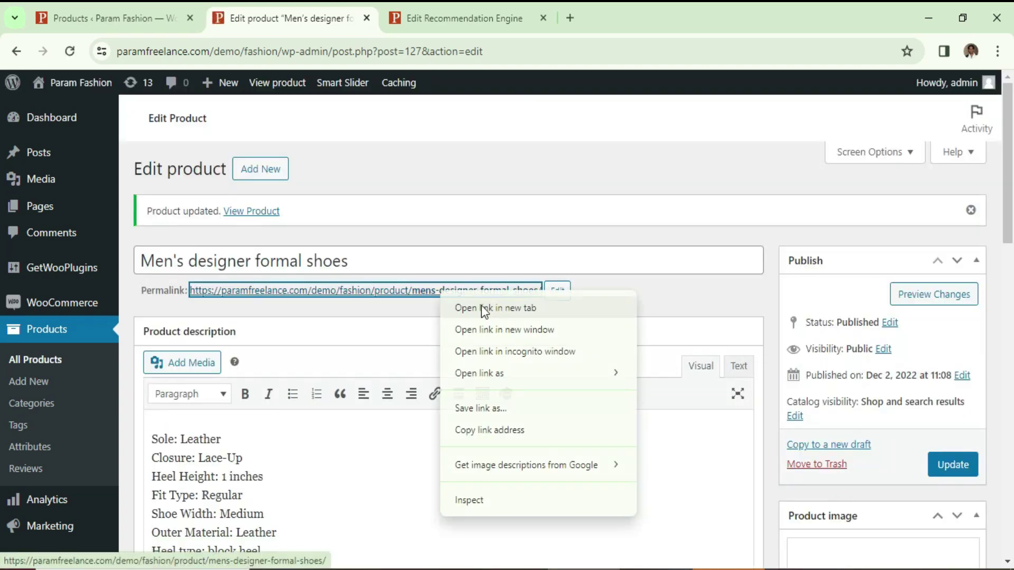
pyautogui.click(481, 307)
pyautogui.click(433, 22)
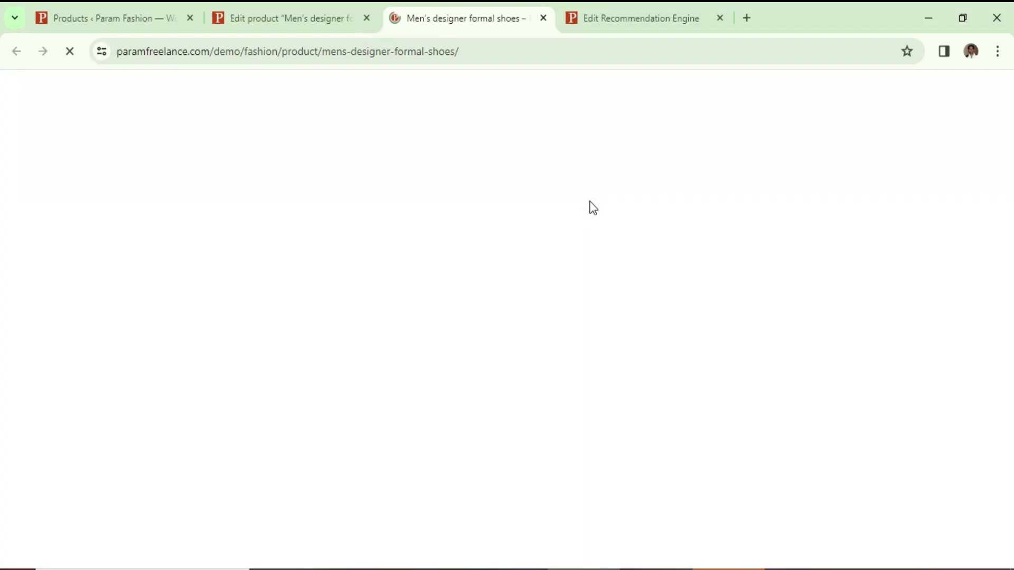
pyautogui.scroll(-4, 728, 356)
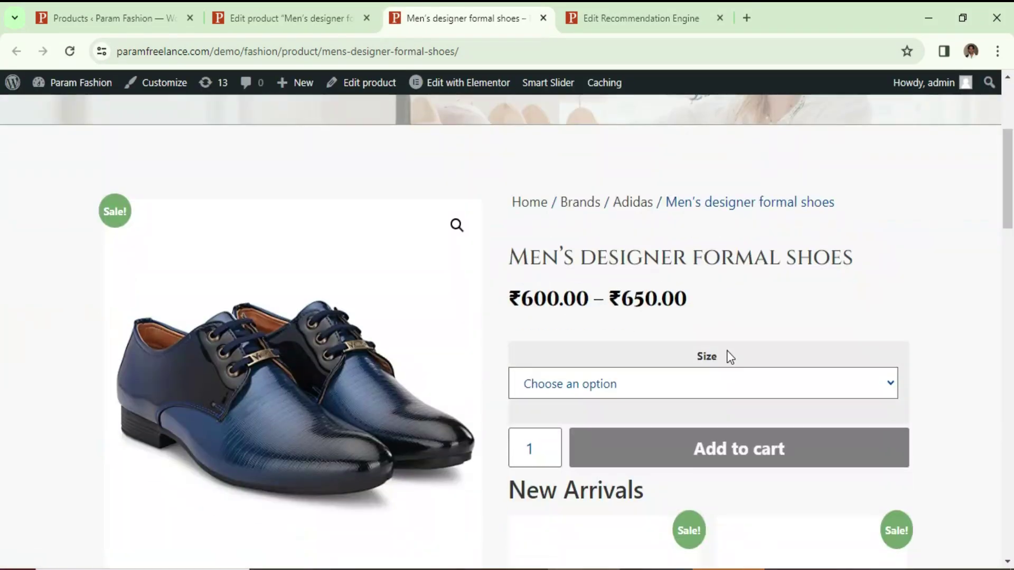
pyautogui.scroll(-8, 728, 357)
pyautogui.scroll(-4, 704, 324)
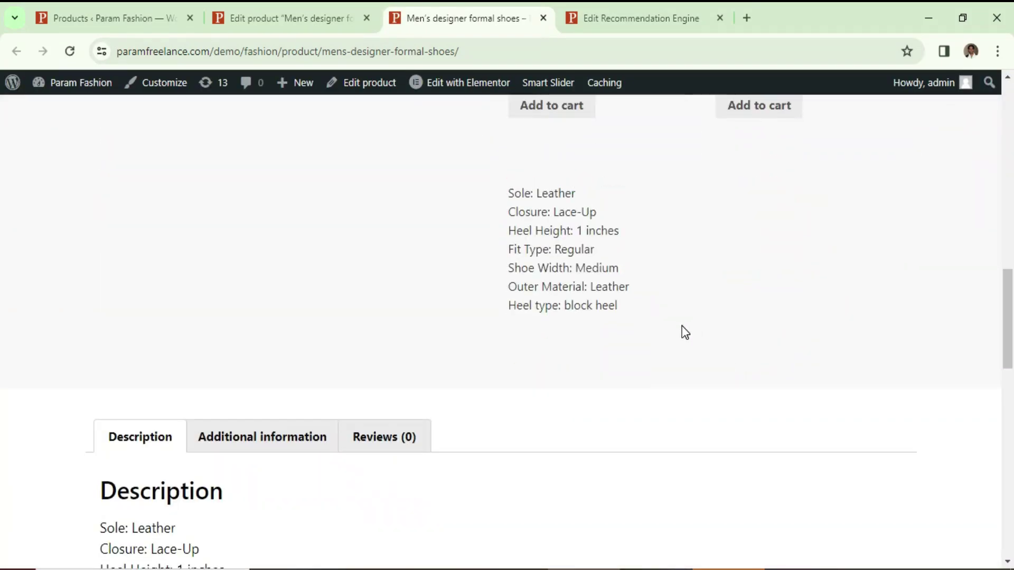
pyautogui.scroll(12, 682, 325)
pyautogui.scroll(-4, 651, 303)
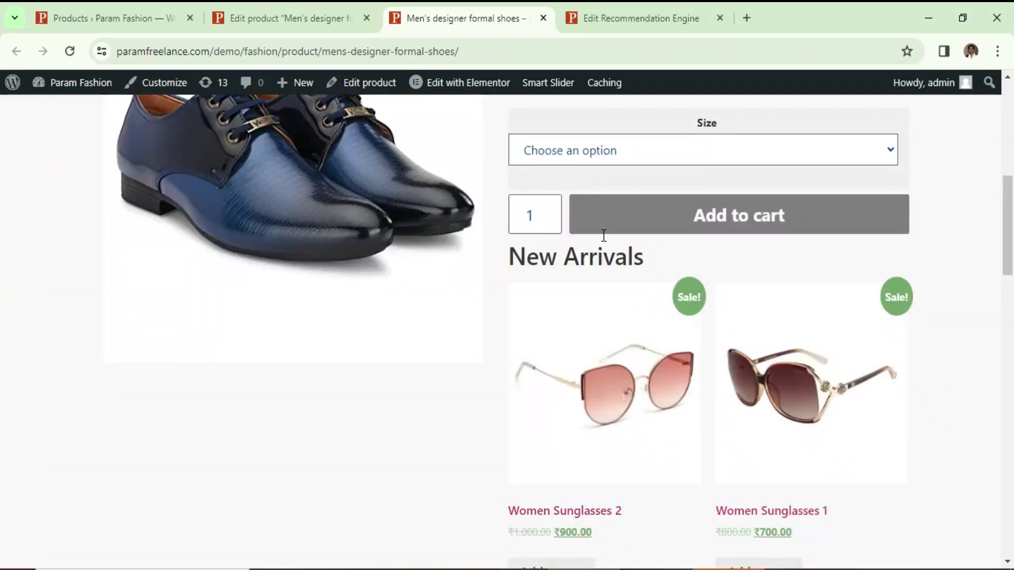
pyautogui.scroll(-8, 633, 357)
# Set the formal shoes' stock quantity to 0 in the product's inventory settings and update the product.
pyautogui.click(289, 19)
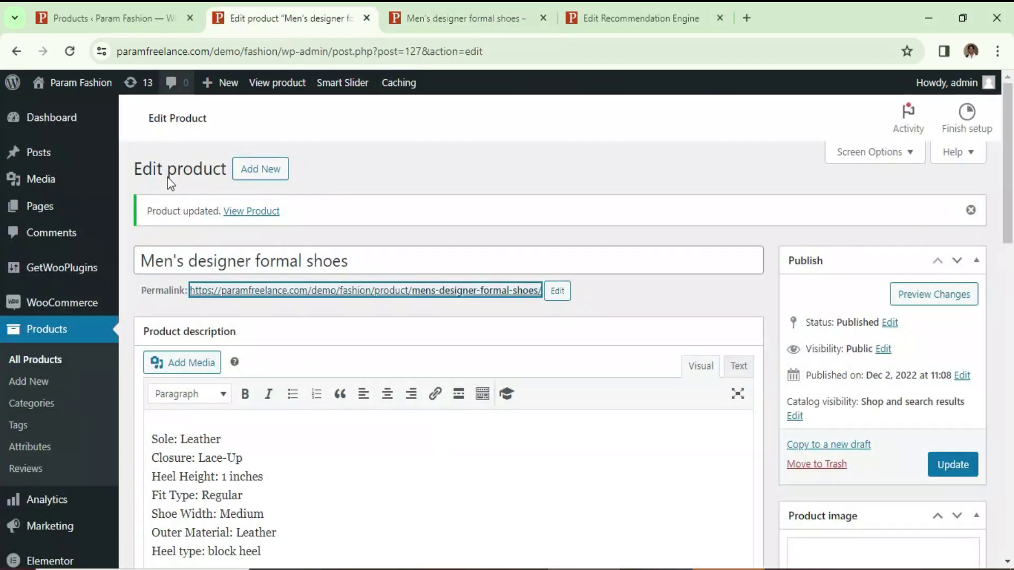
pyautogui.scroll(-15, 550, 394)
pyautogui.scroll(4, 418, 422)
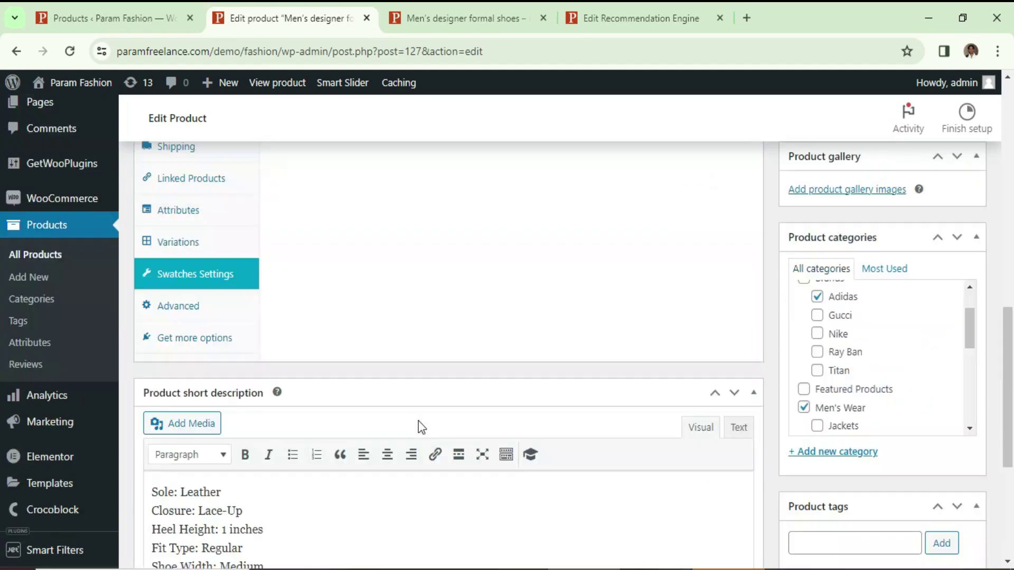
pyautogui.scroll(4, 418, 422)
pyautogui.click(176, 347)
pyautogui.click(438, 386)
pyautogui.press('Tab')
pyautogui.press('Tab')
pyautogui.write('0')
pyautogui.press('Return')
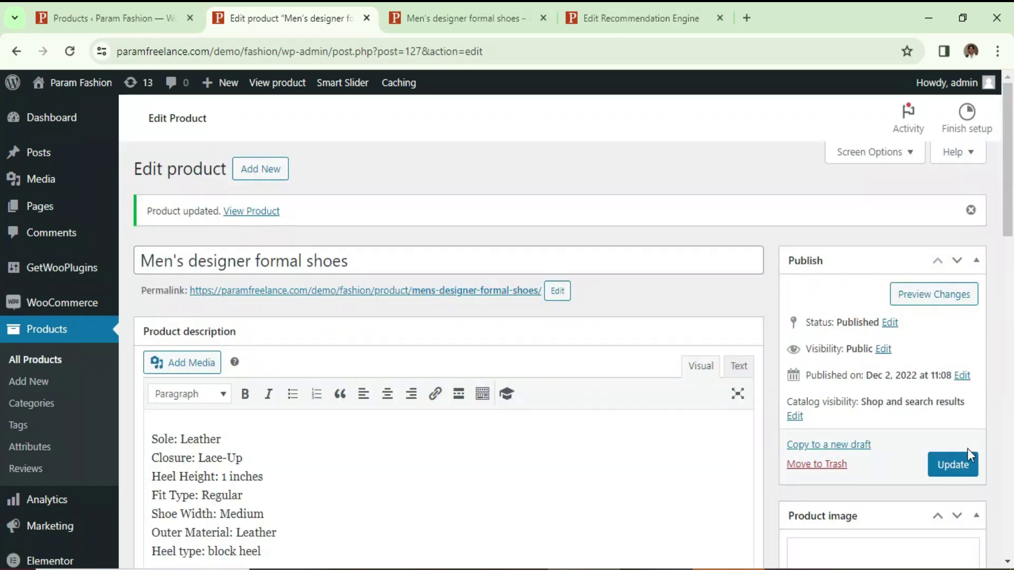
pyautogui.click(964, 465)
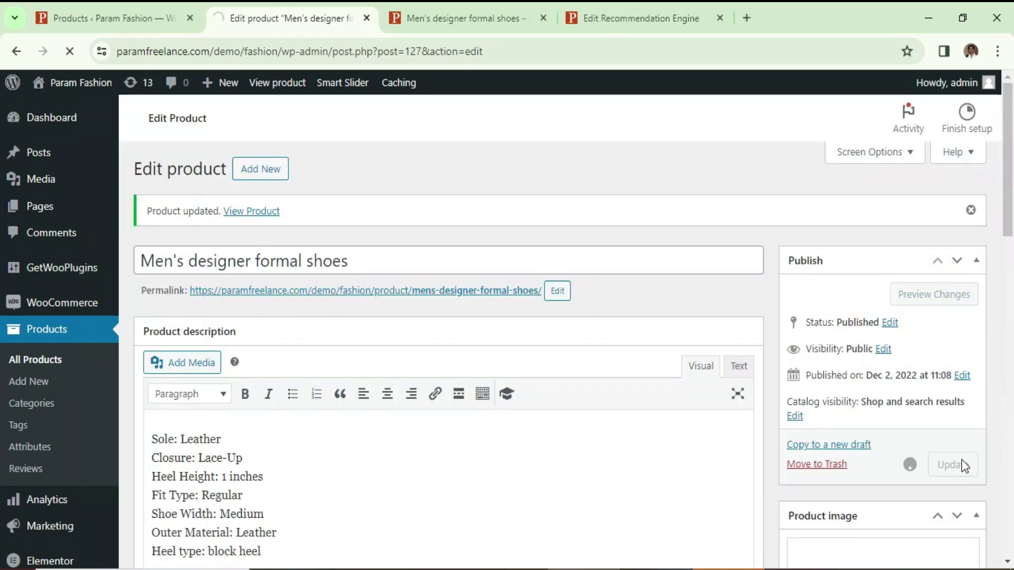
# Reload the formal shoes store page and examine its New Arrivals and Out Of Stock recommendation blocks.
pyautogui.click(441, 13)
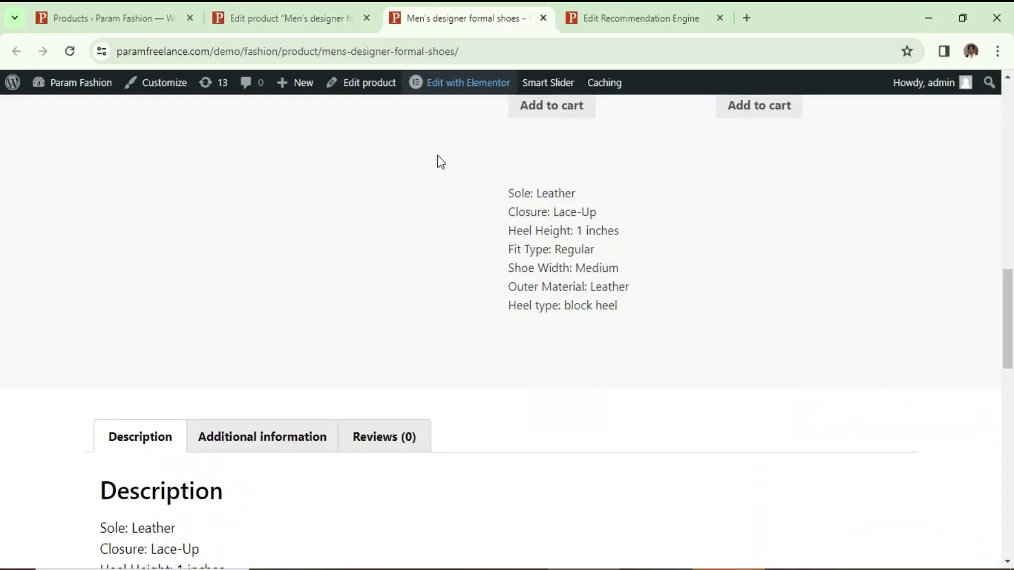
pyautogui.click(68, 51)
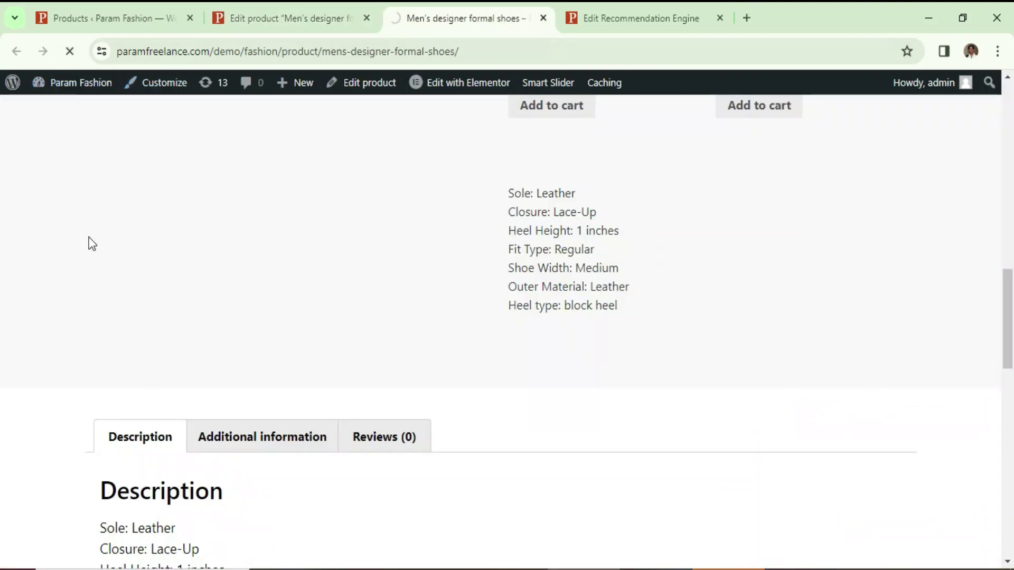
pyautogui.scroll(-4, 644, 359)
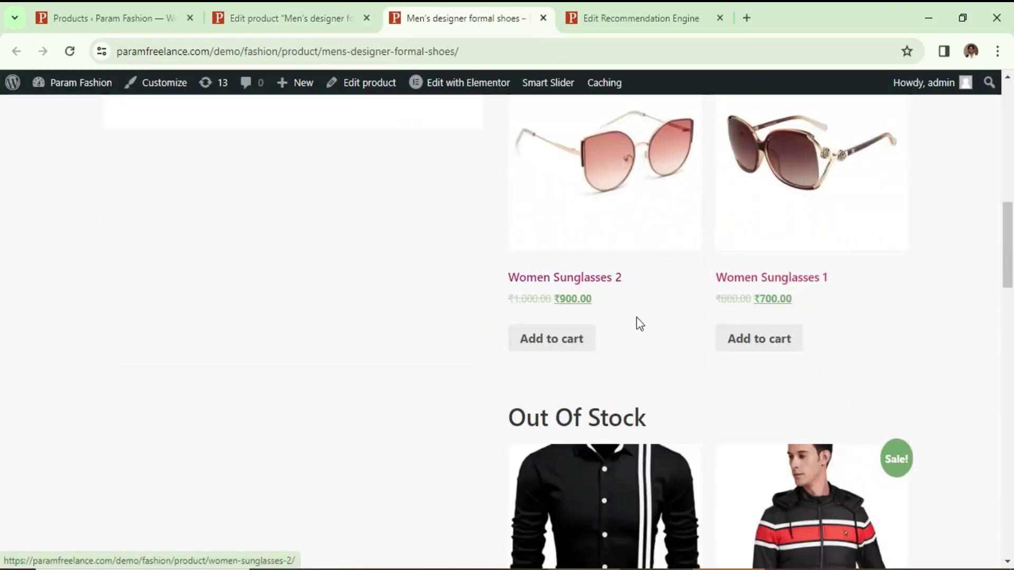
pyautogui.moveTo(634, 418); pyautogui.dragTo(508, 433)
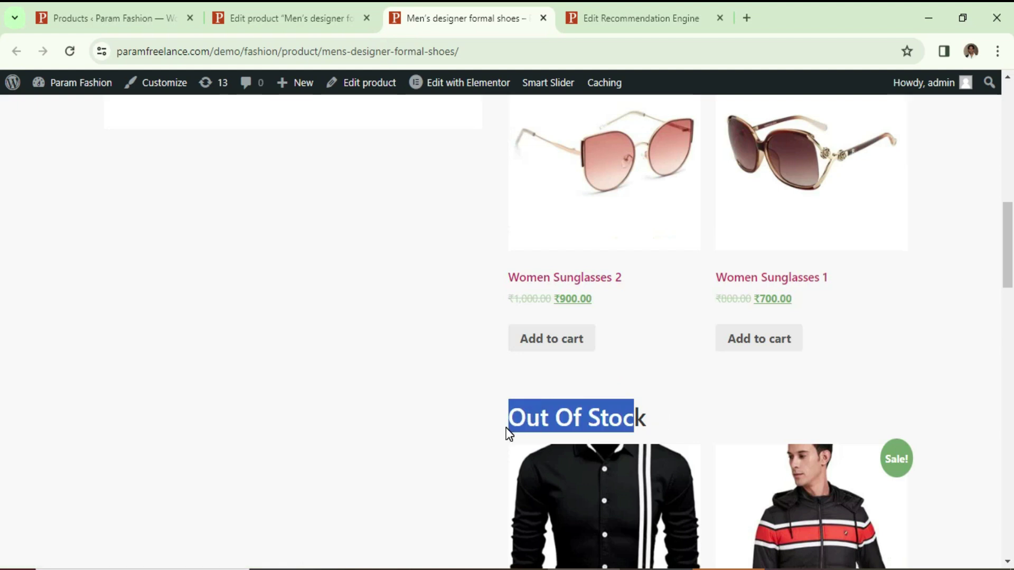
pyautogui.click(670, 423)
pyautogui.scroll(-6, 718, 397)
pyautogui.scroll(10, 718, 397)
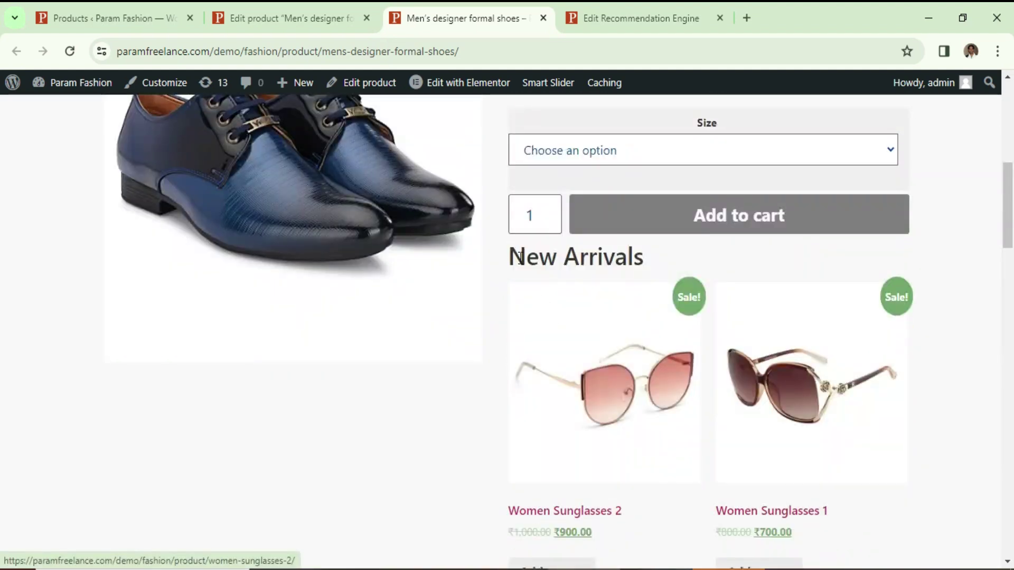
pyautogui.moveTo(513, 257); pyautogui.dragTo(648, 257)
pyautogui.click(974, 408)
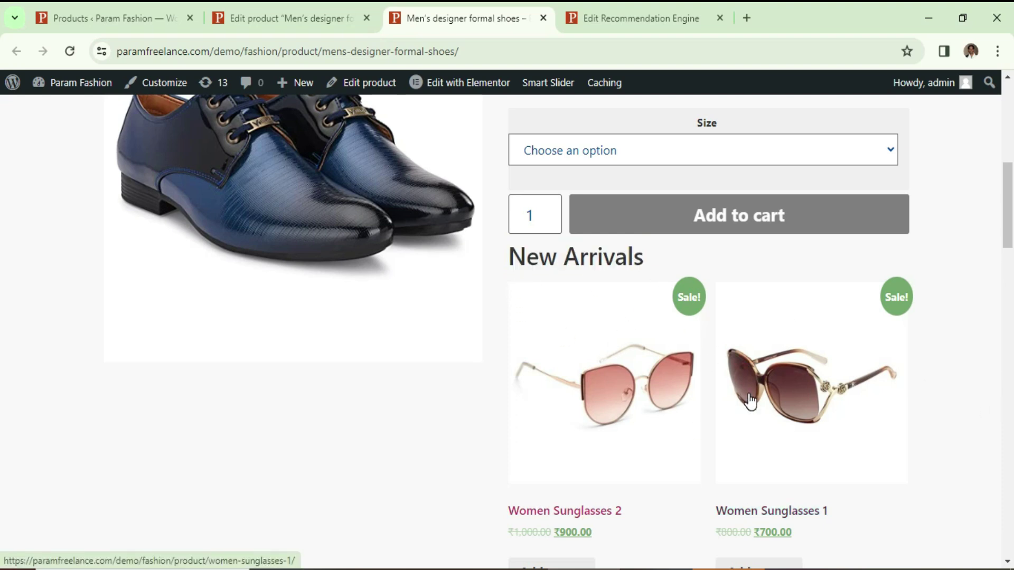
# Open the New Arrivals engine for editing and show its advanced product filter options.
pyautogui.click(649, 7)
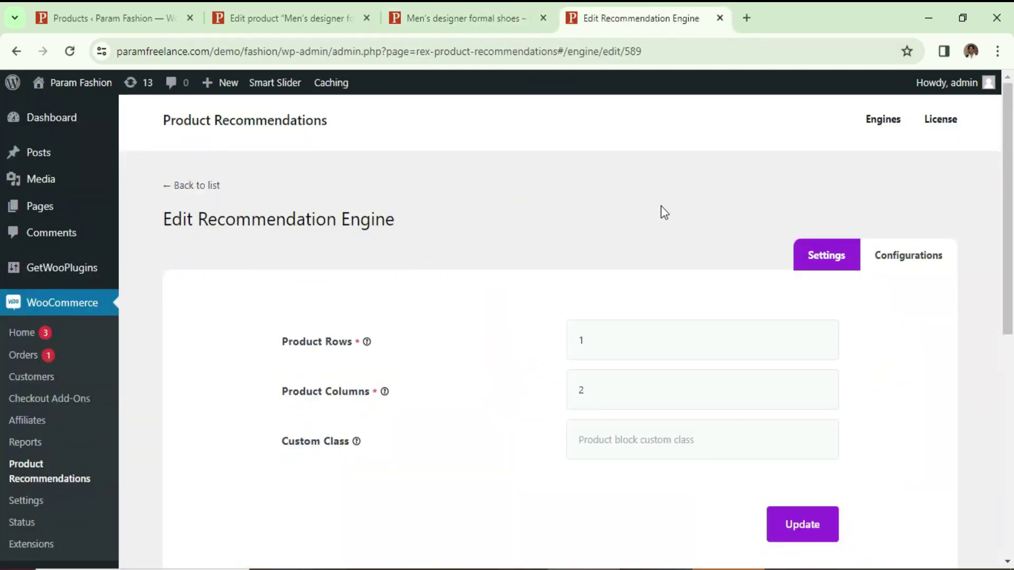
pyautogui.click(889, 126)
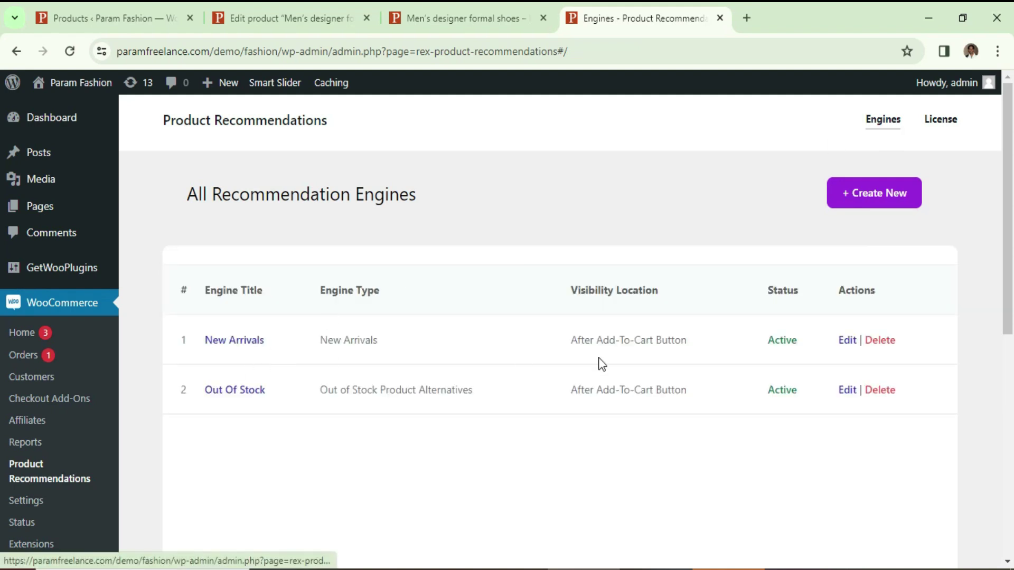
pyautogui.click(848, 340)
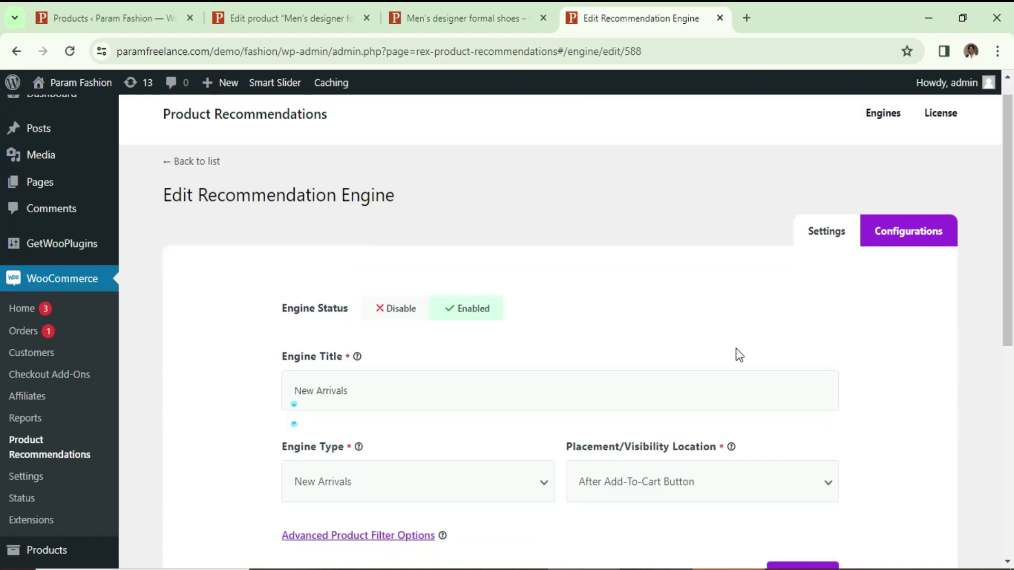
pyautogui.scroll(-4, 736, 349)
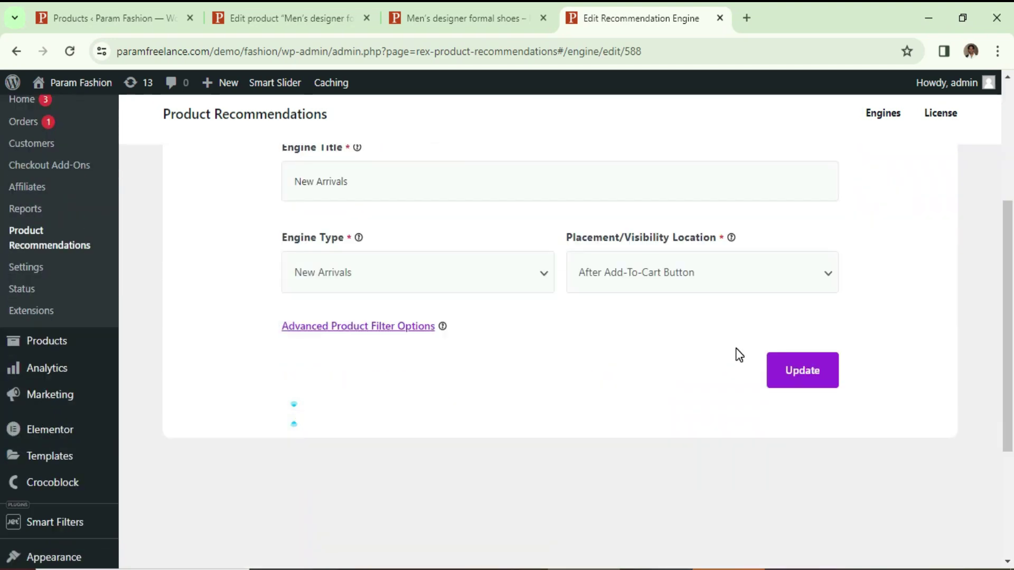
pyautogui.click(367, 332)
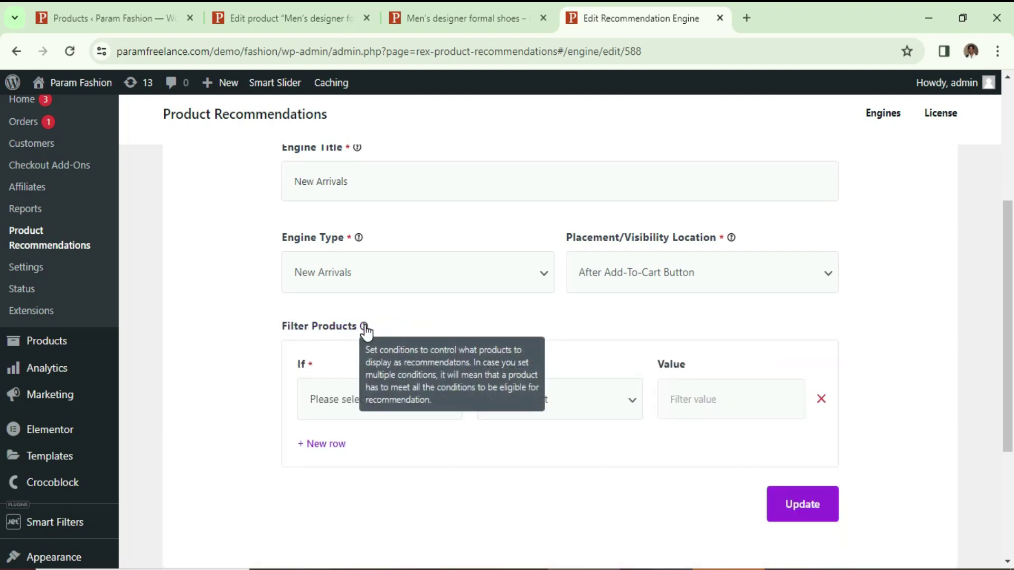
# Filter the New Arrivals engine's products by Stock Status Equal to Out of stock and update the engine.
pyautogui.click(351, 393)
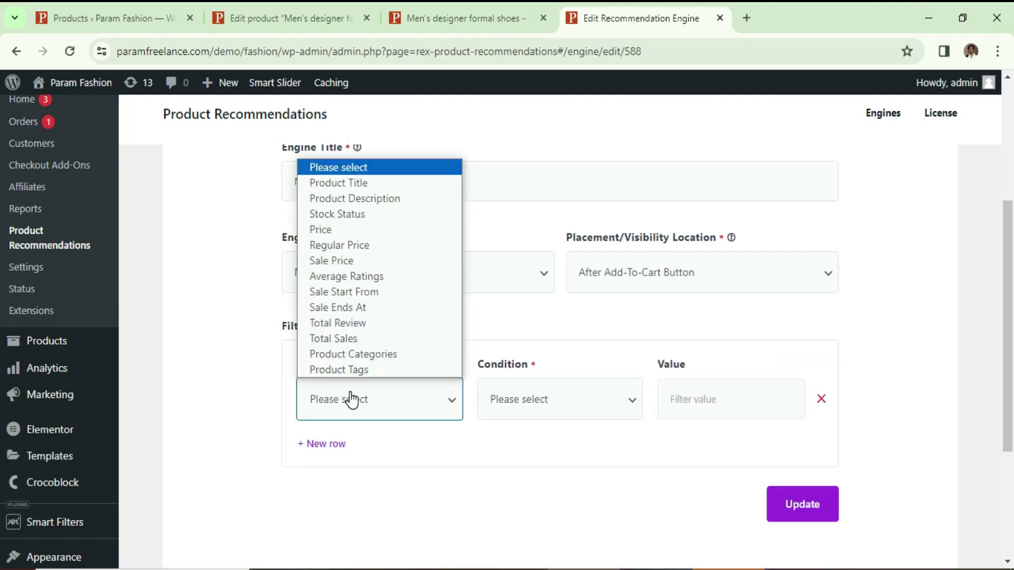
pyautogui.click(383, 216)
pyautogui.click(535, 409)
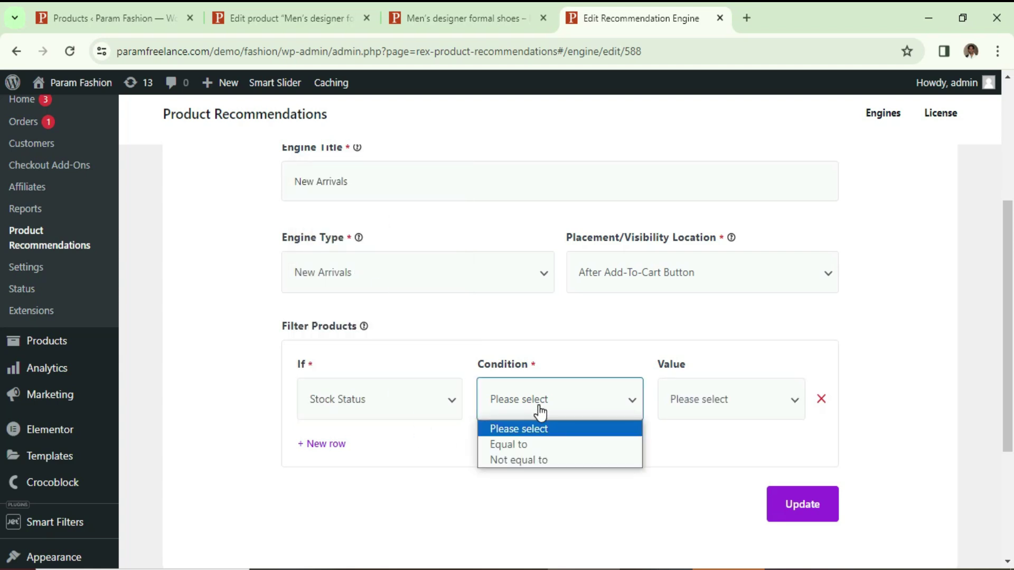
pyautogui.click(544, 445)
pyautogui.click(710, 416)
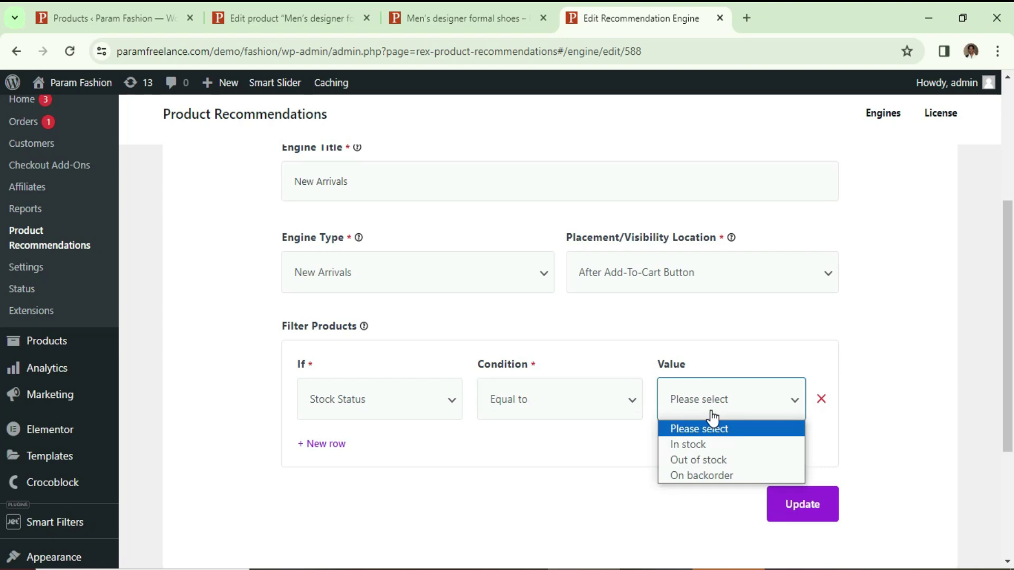
pyautogui.click(728, 460)
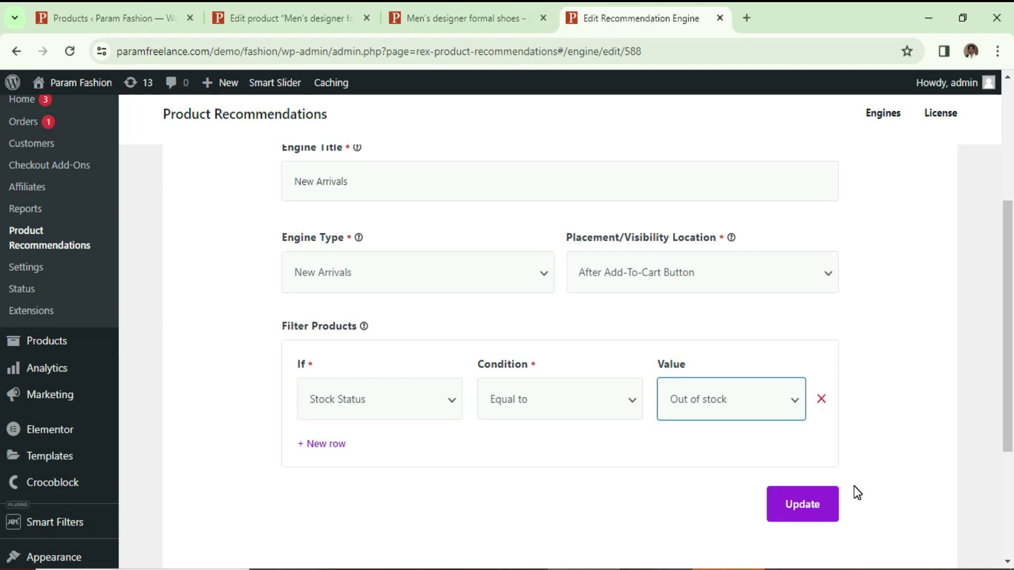
pyautogui.click(805, 517)
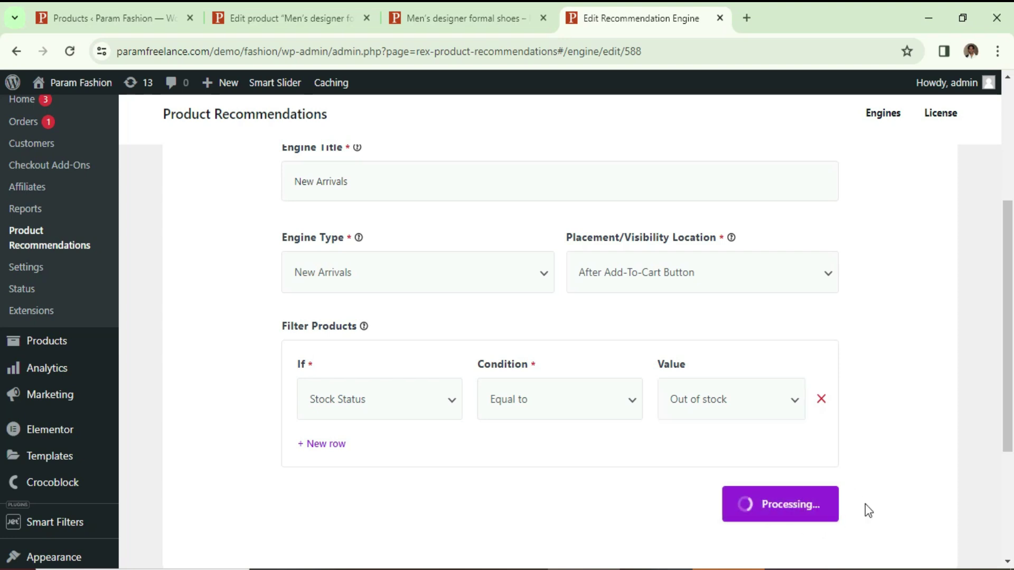
# Reload the formal shoes store page and examine which recommendations the filtered New Arrivals engine leaves on it.
pyautogui.click(452, 19)
pyautogui.click(69, 51)
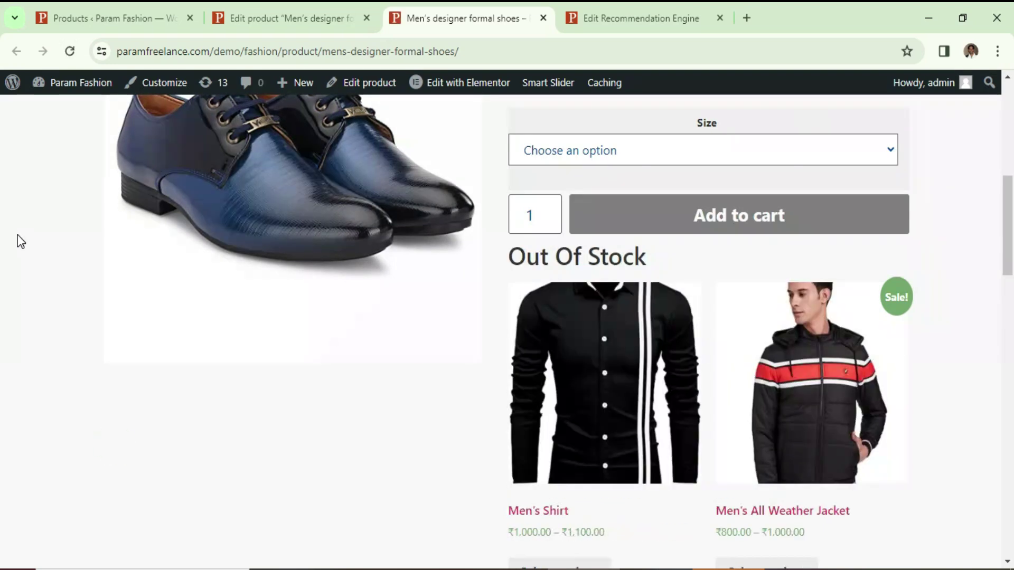
pyautogui.moveTo(676, 256); pyautogui.dragTo(513, 249)
pyautogui.click(376, 498)
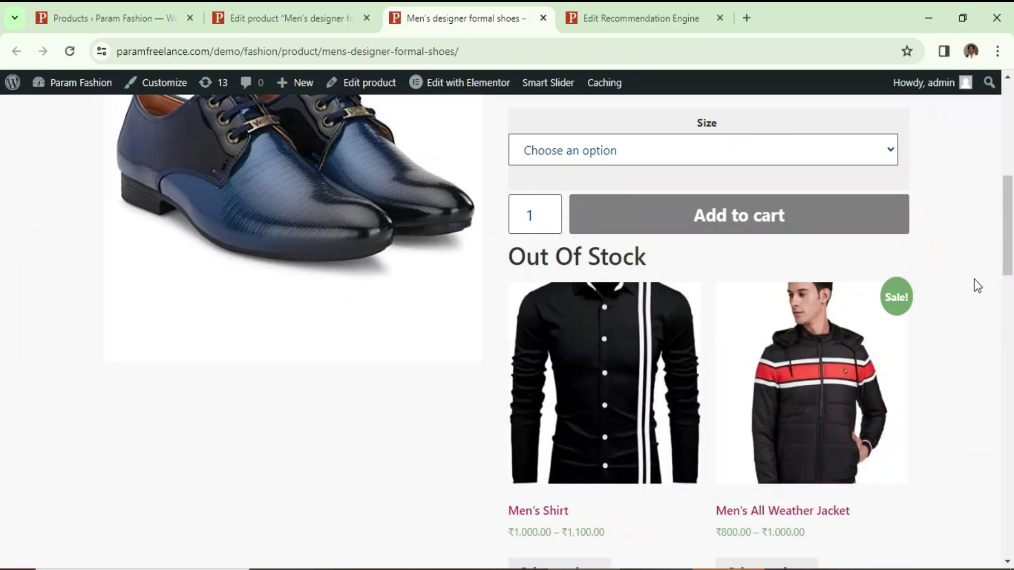
pyautogui.scroll(-4, 977, 286)
pyautogui.scroll(12, 975, 284)
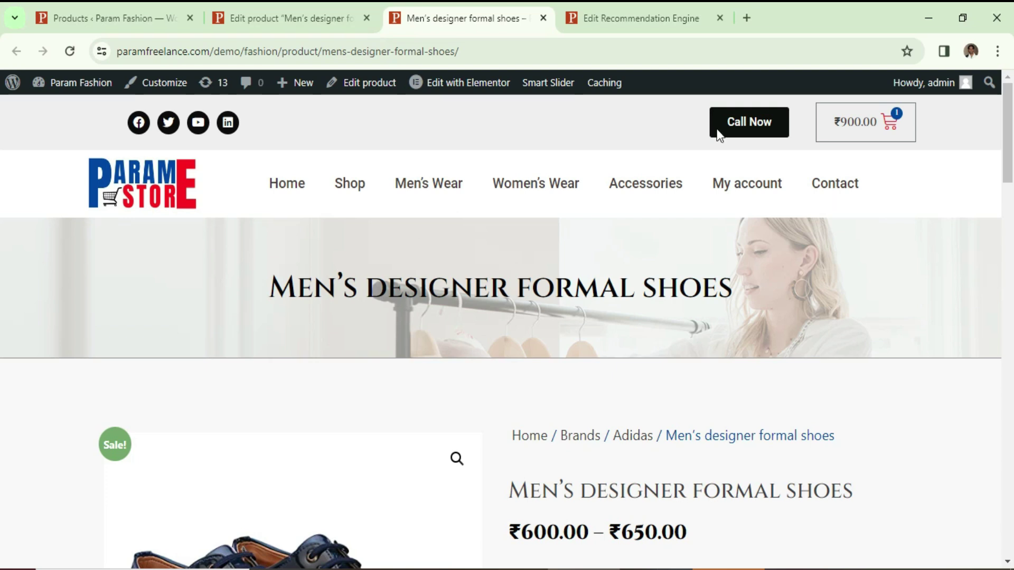
# Go back to the list of recommendation engines and start creating another engine.
pyautogui.click(636, 20)
pyautogui.scroll(5, 2, 396)
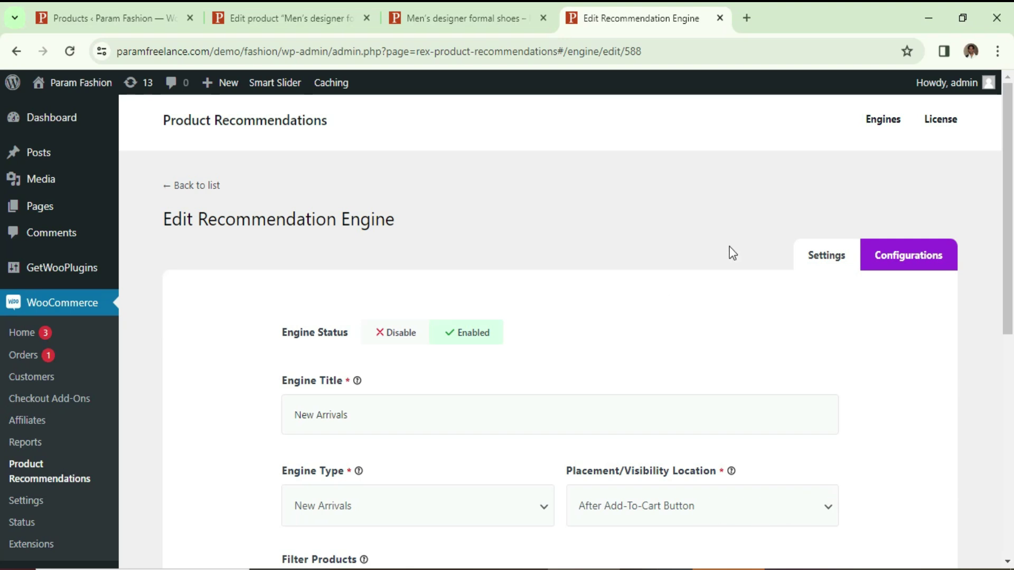
pyautogui.click(889, 122)
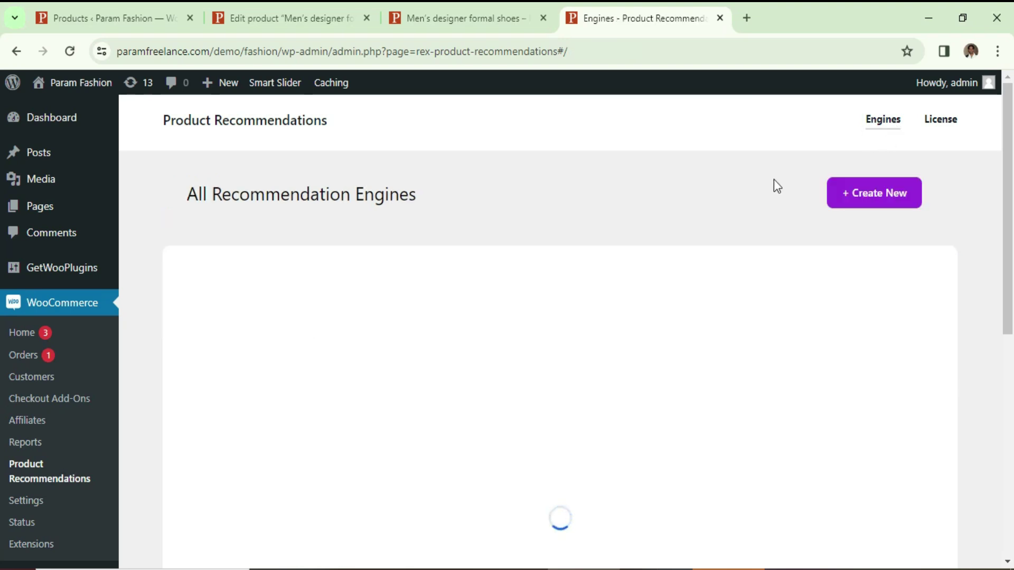
pyautogui.click(862, 200)
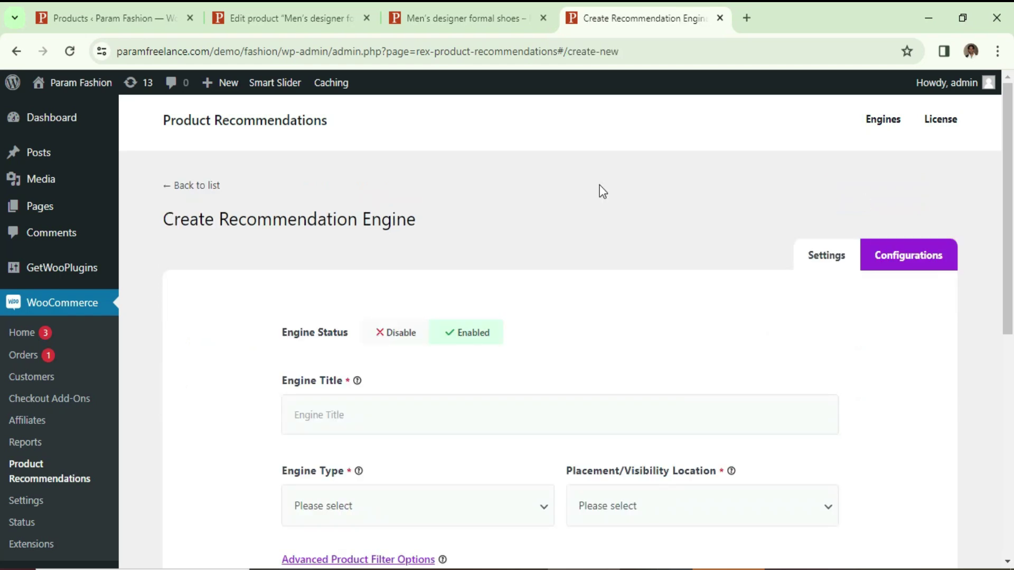
# Set the new engine's type to Top Rated Products and show its placement location choices.
pyautogui.scroll(-8, 230, 341)
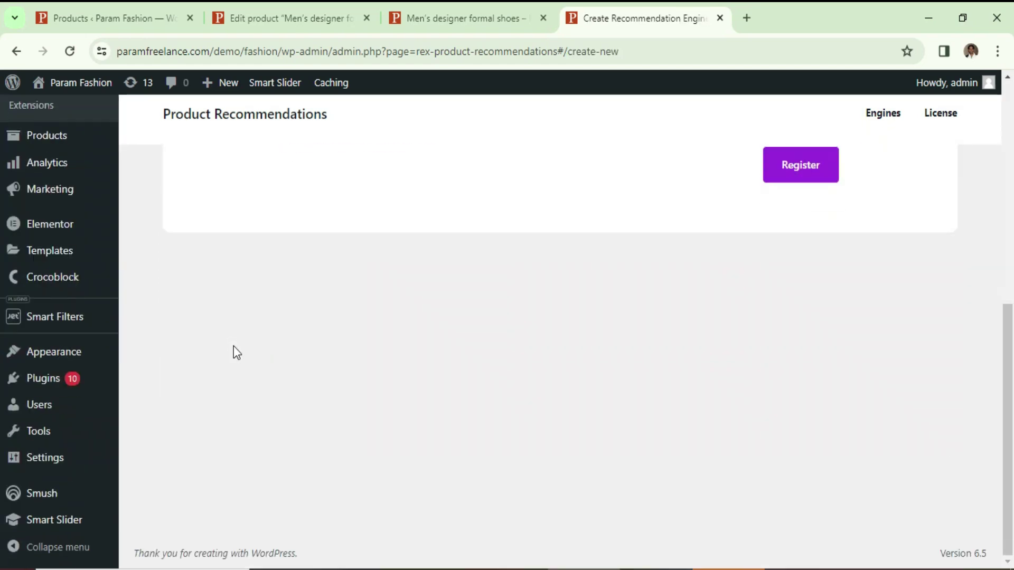
pyautogui.scroll(4, 233, 349)
pyautogui.click(371, 306)
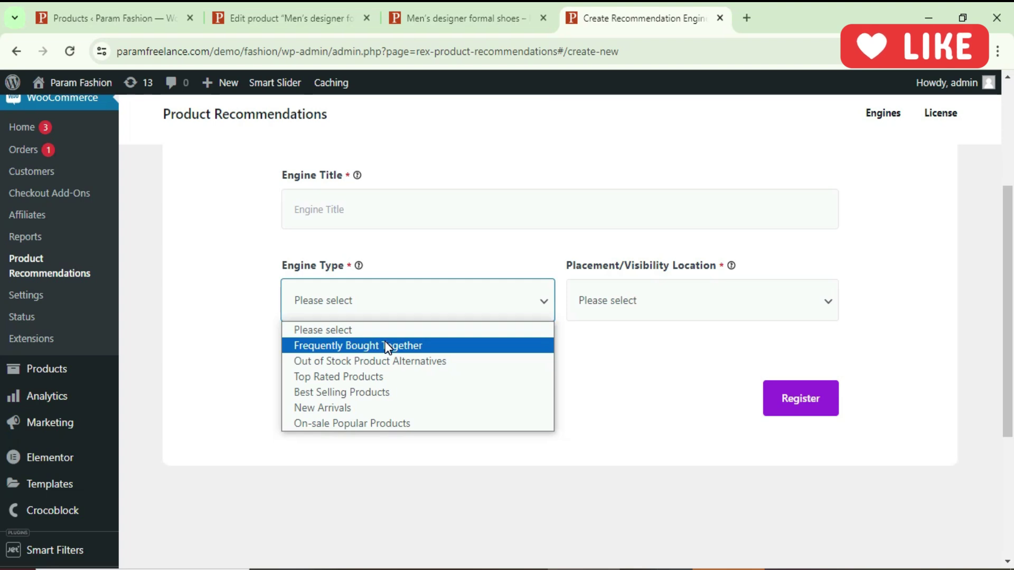
pyautogui.hotkey('alt', 'Tab')
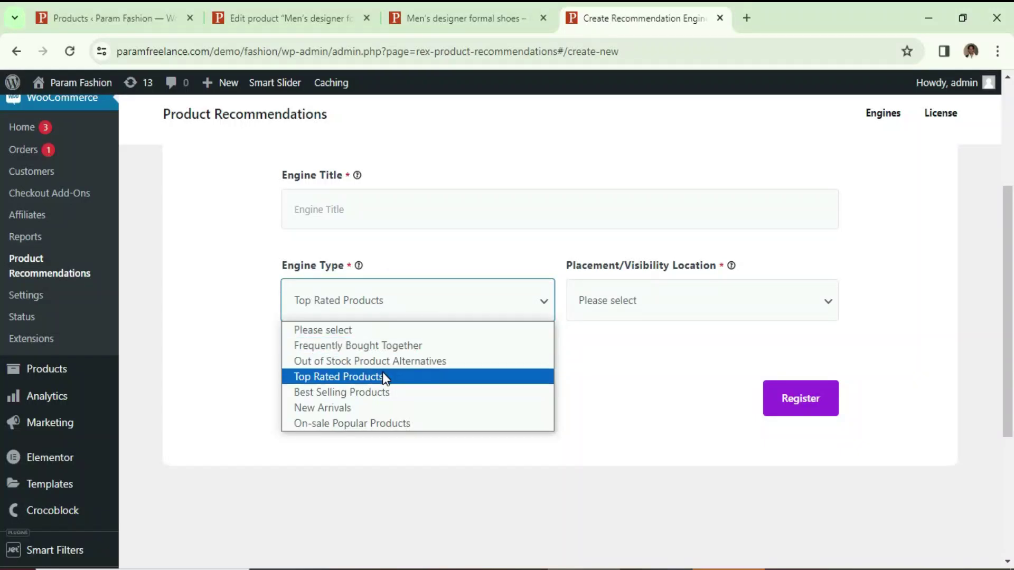
pyautogui.click(385, 379)
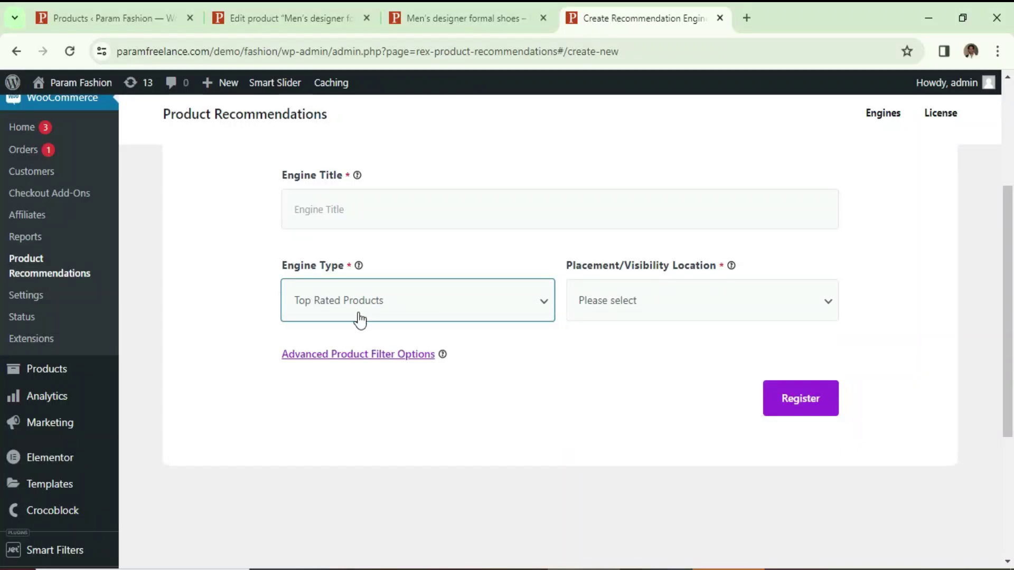
pyautogui.click(643, 314)
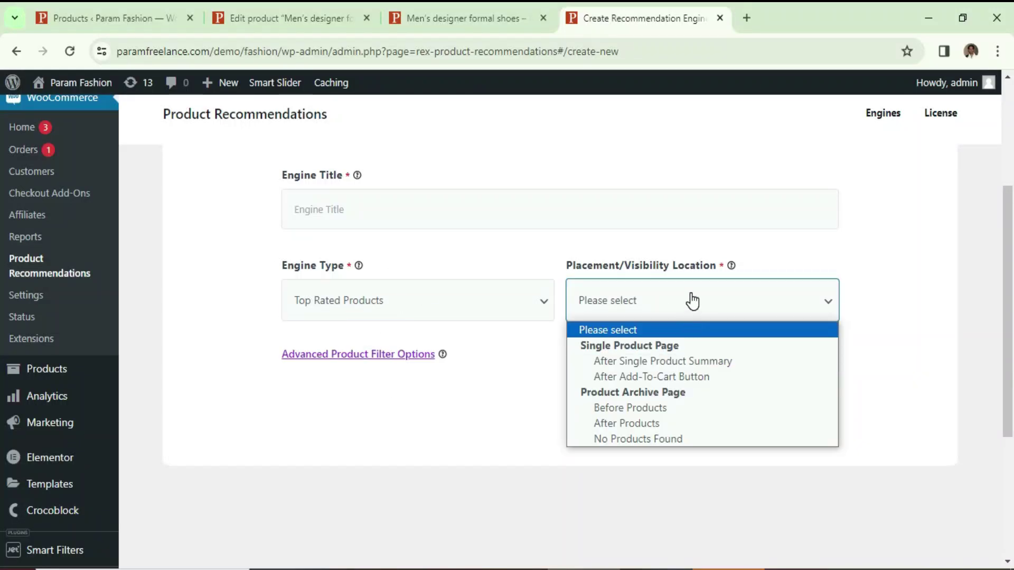